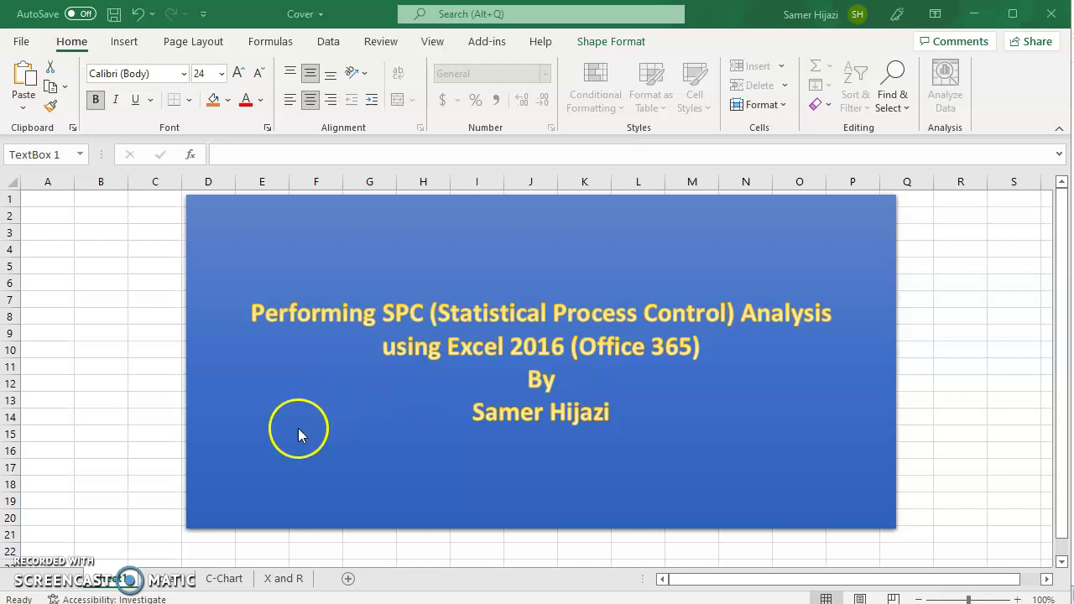
{"action": "left_click", "coordinate": [176, 578]}
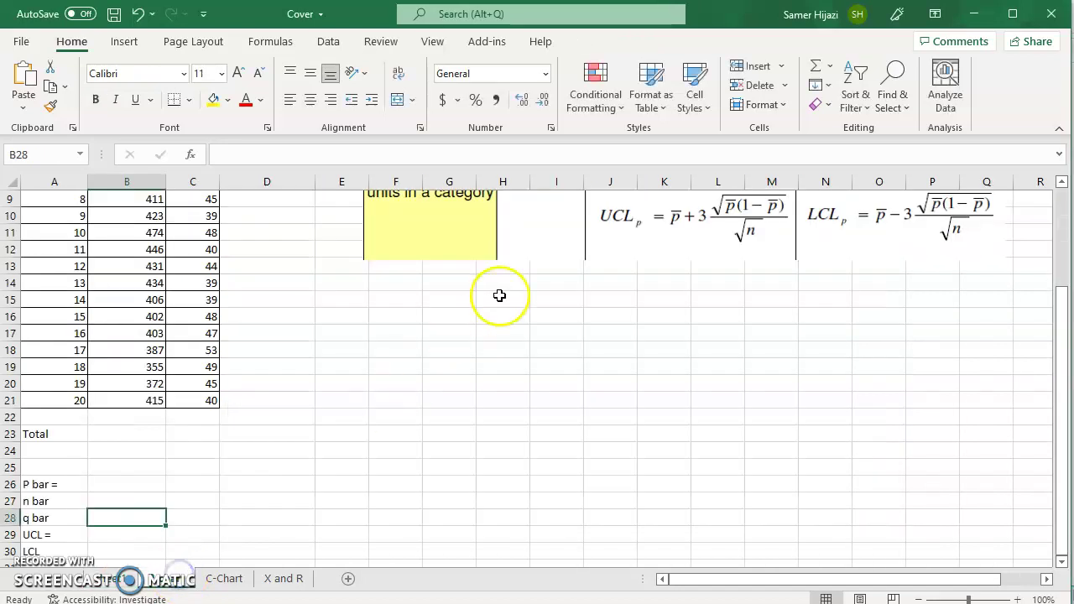
{"action": "left_click_drag", "start_coordinate": [1059, 295], "coordinate": [1059, 191]}
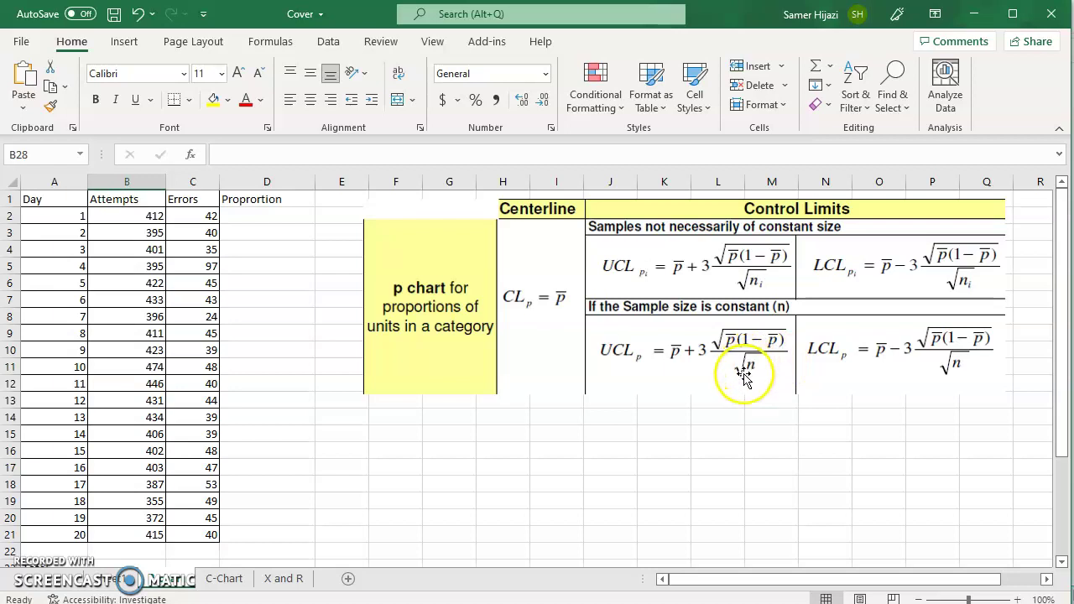
Enter =C2/B2 in D2 for day 1's errors-to-attempts proportion.
{"action": "left_click", "coordinate": [287, 215]}
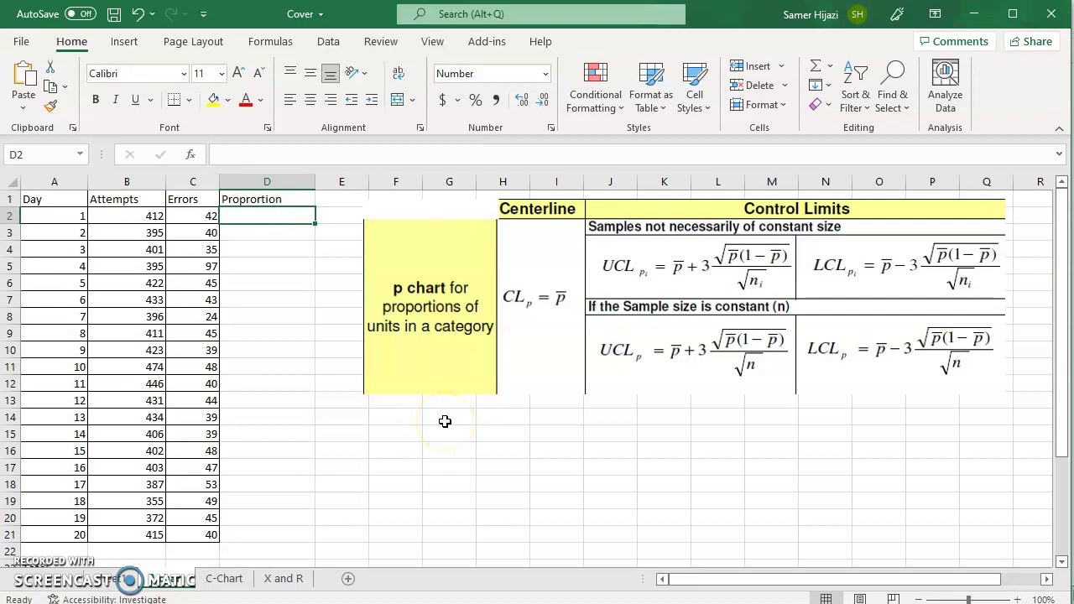
{"action": "type", "text": "="}
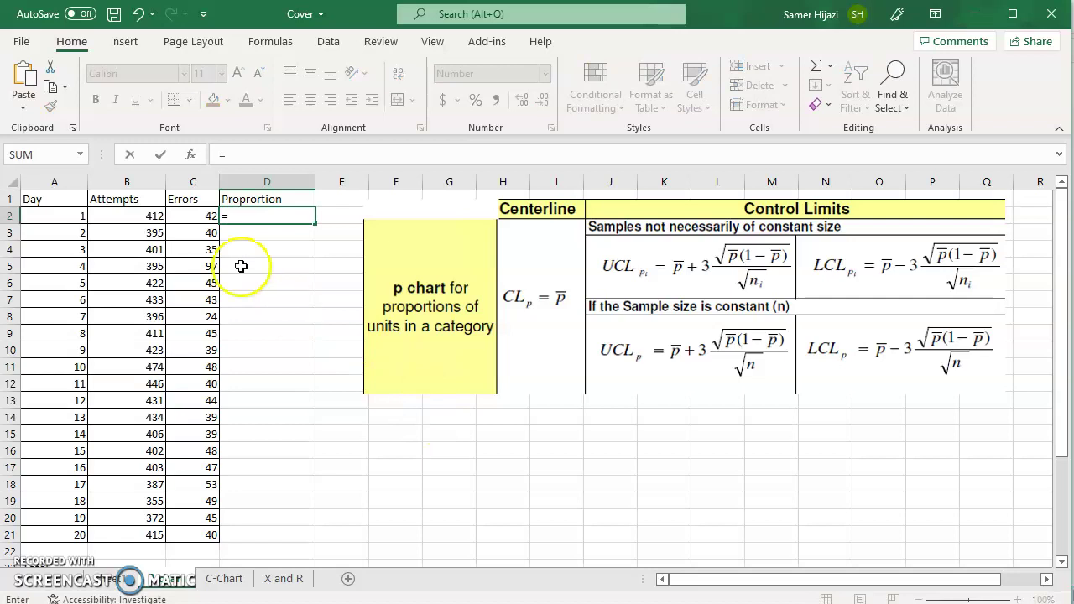
{"action": "left_click", "coordinate": [199, 215]}
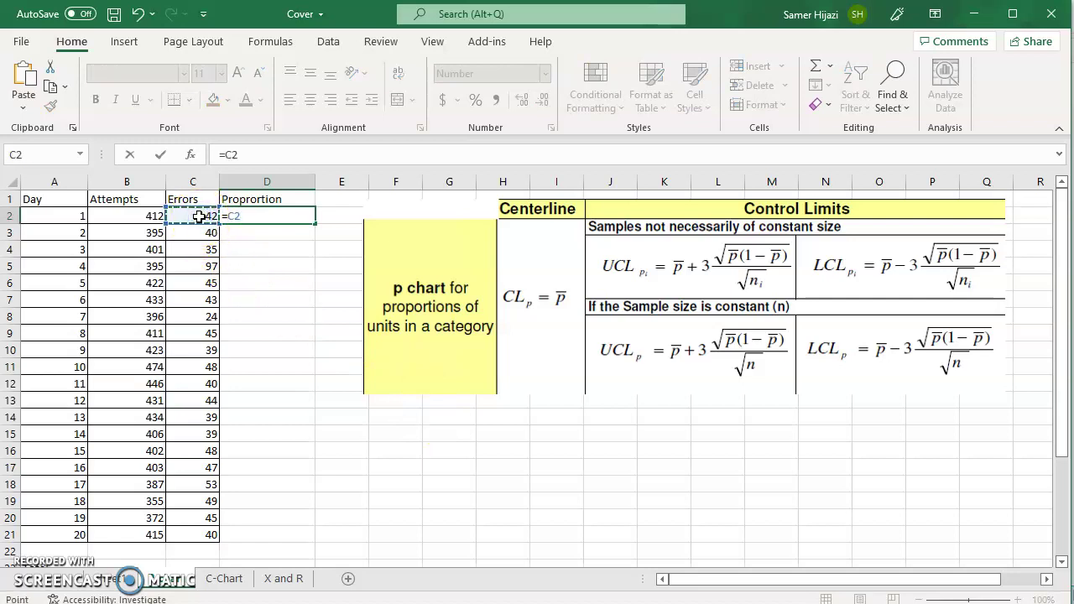
{"action": "type", "text": "/"}
{"action": "left_click", "coordinate": [139, 216]}
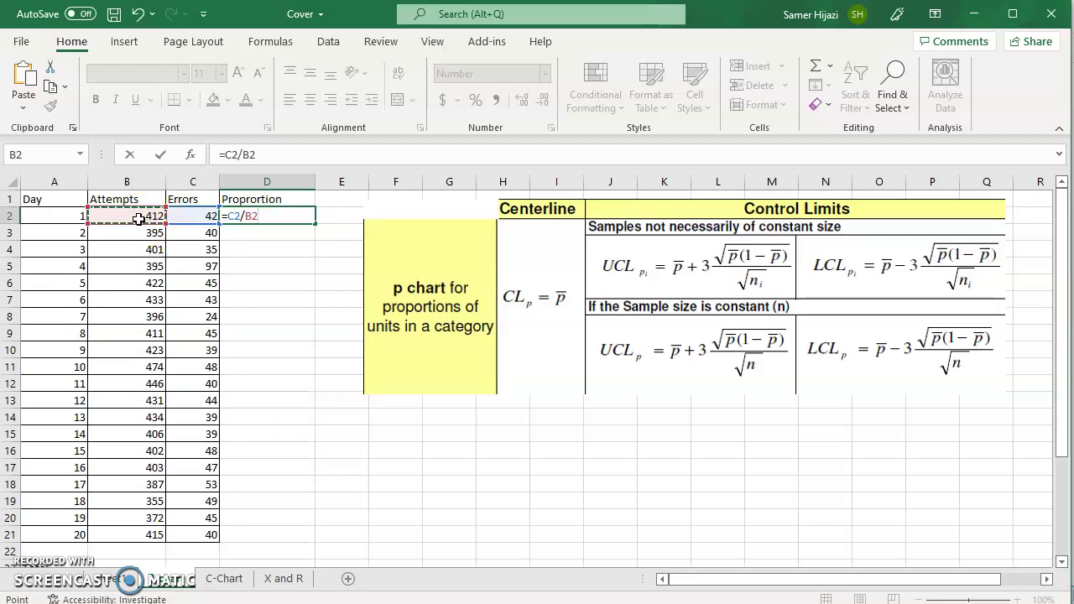
{"action": "key", "text": "Return"}
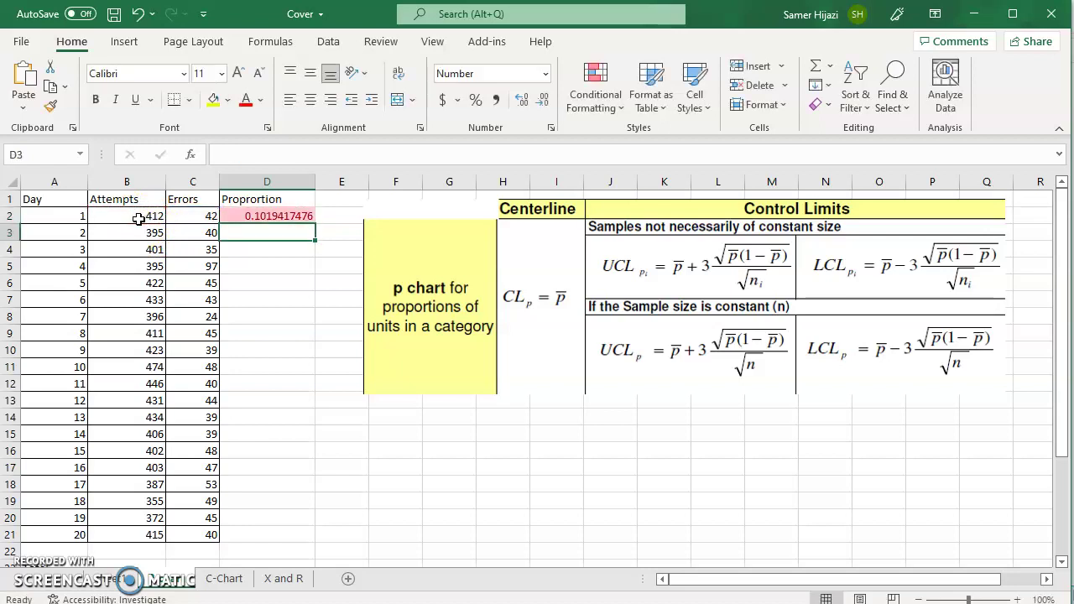
Enter =C3/B3 in D3 and fill it down to D21.
{"action": "type", "text": "="}
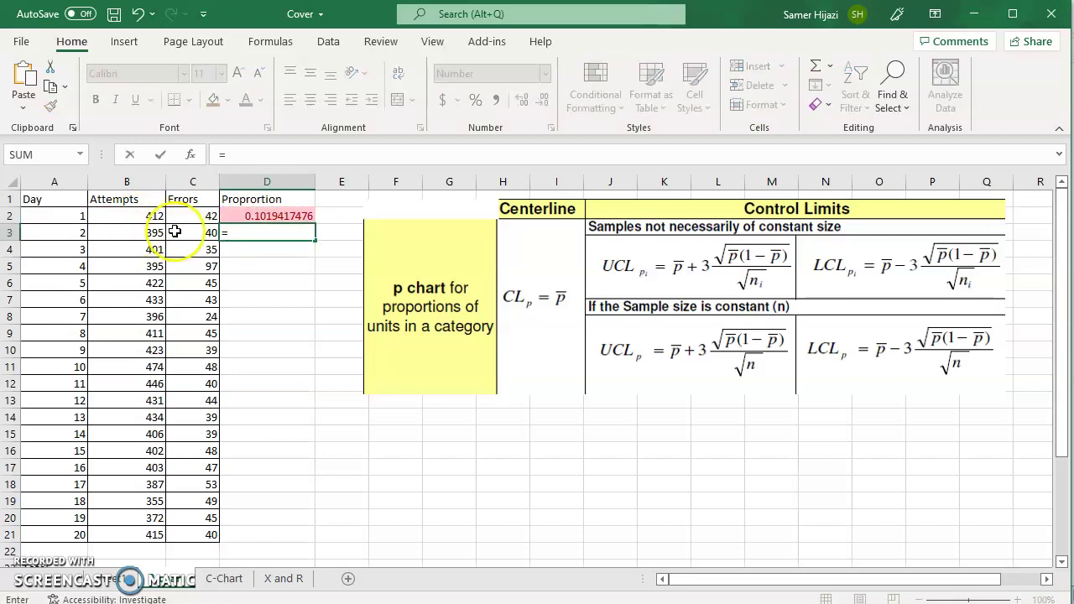
{"action": "left_click", "coordinate": [208, 237]}
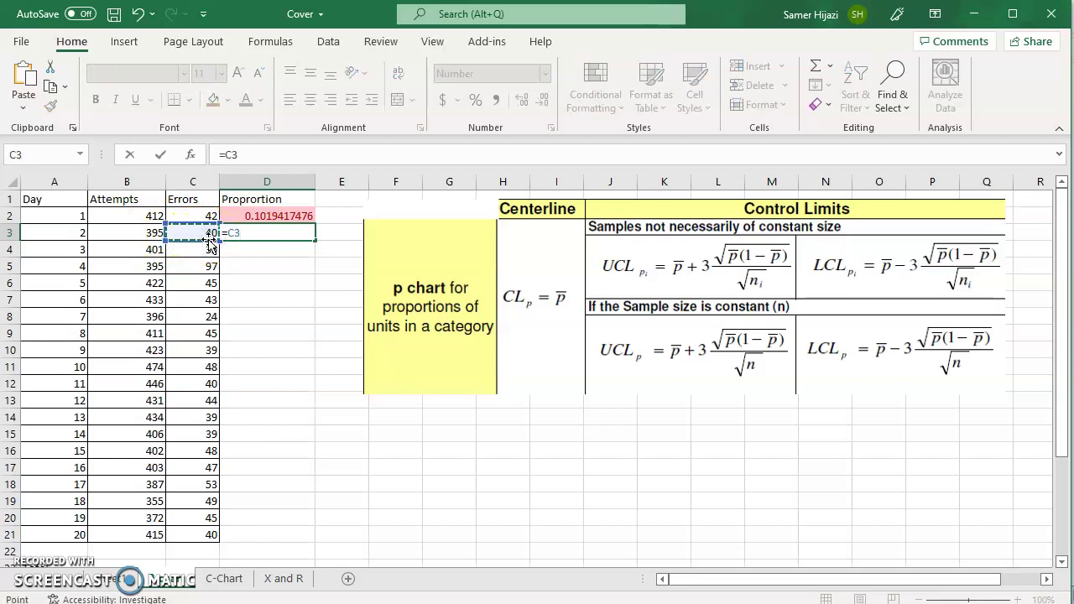
{"action": "type", "text": "/"}
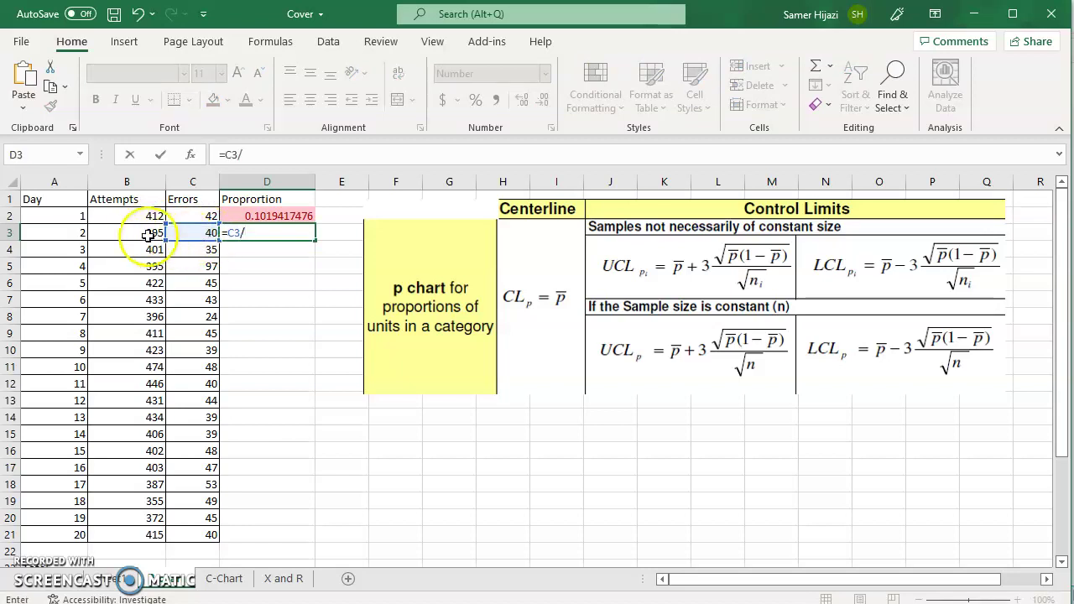
{"action": "left_click", "coordinate": [142, 233]}
{"action": "key", "text": "ctrl+Return"}
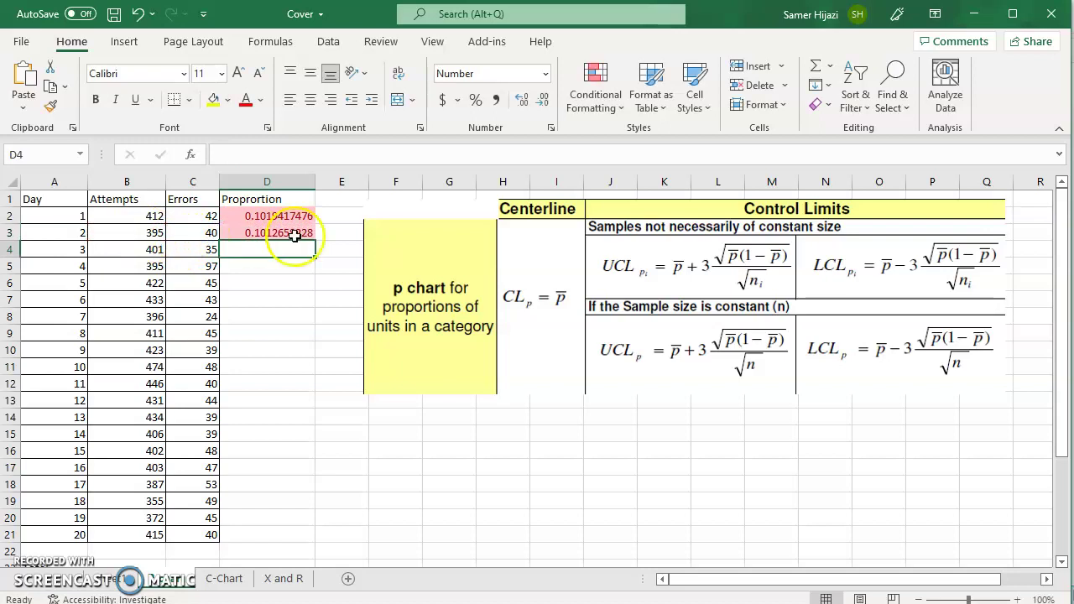
{"action": "left_click_drag", "start_coordinate": [315, 241], "coordinate": [299, 546]}
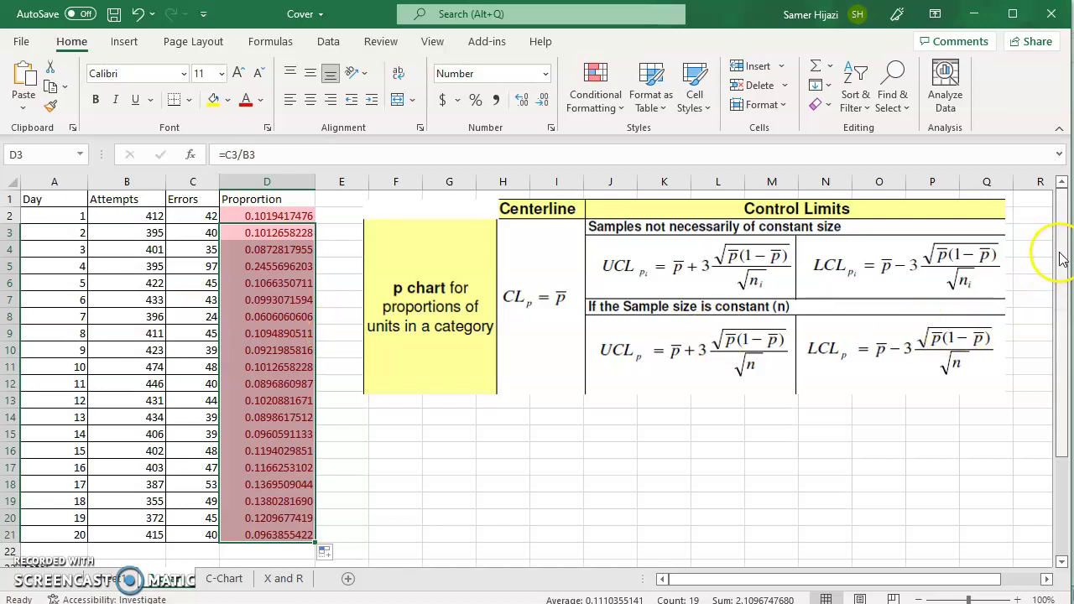
{"action": "left_click_drag", "start_coordinate": [1062, 253], "coordinate": [1057, 324]}
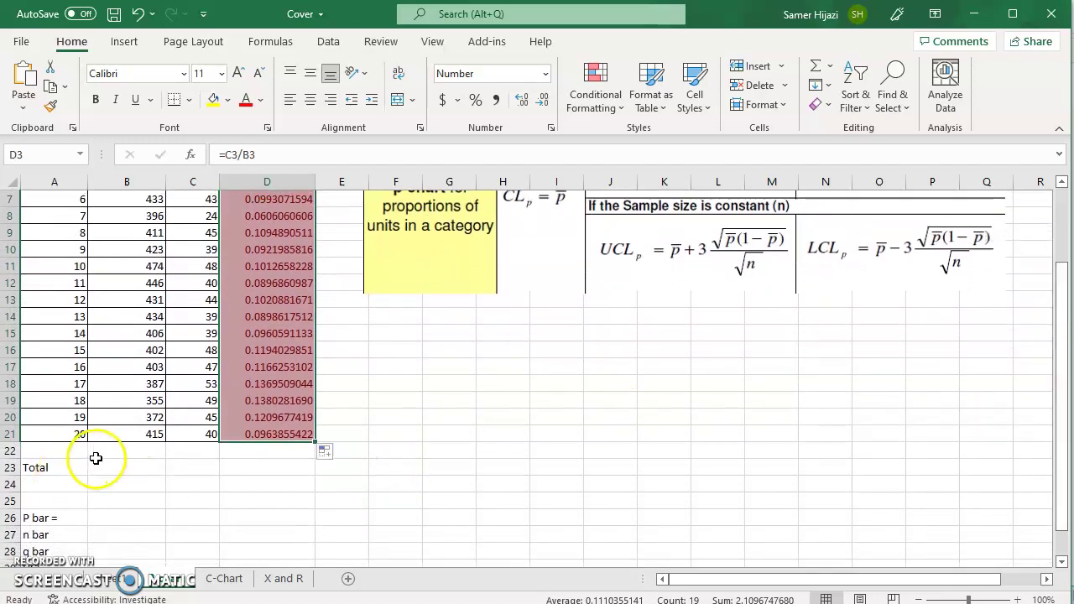
Total the Attempts column in B23 with =SUM(B2:B21), giving 8213.
{"action": "left_click", "coordinate": [123, 461]}
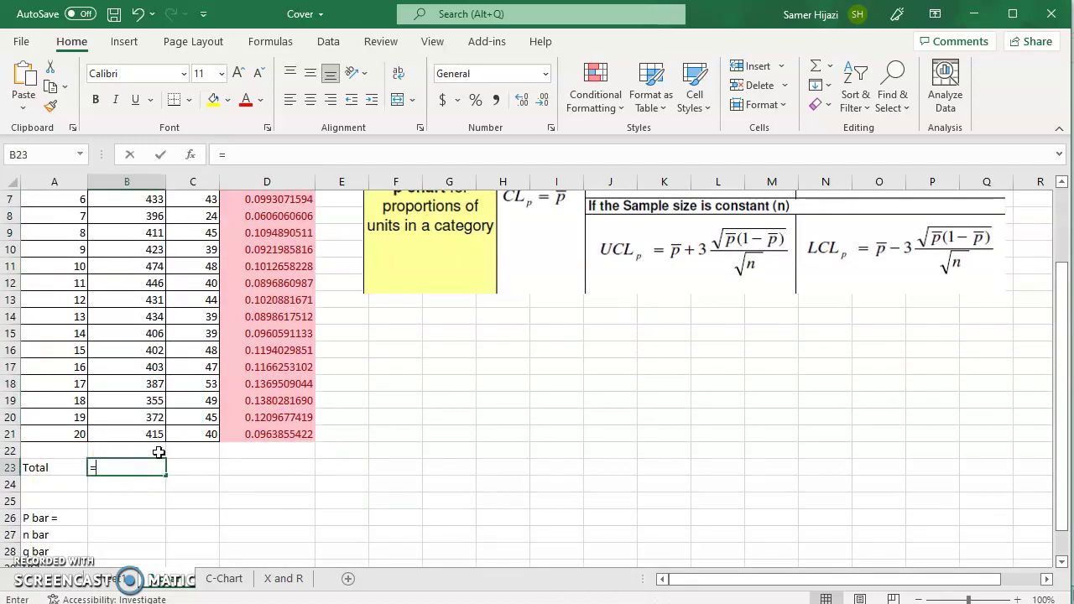
{"action": "type", "text": "=sum"}
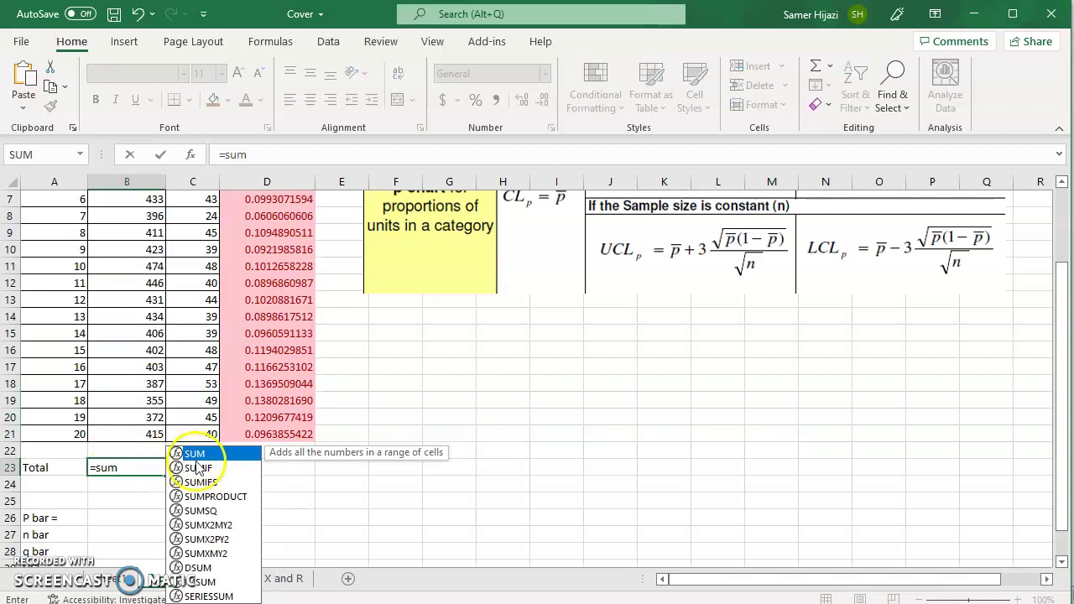
{"action": "double_click", "coordinate": [215, 457]}
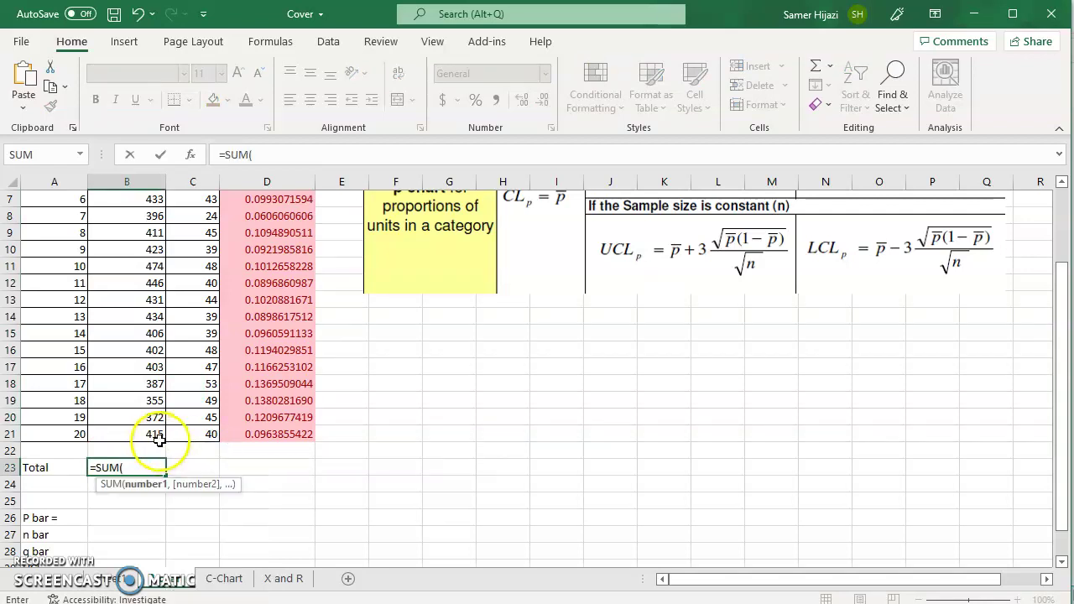
{"action": "left_click", "coordinate": [157, 436]}
{"action": "left_click_drag", "start_coordinate": [157, 435], "coordinate": [155, 215]}
{"action": "key", "text": "Return"}
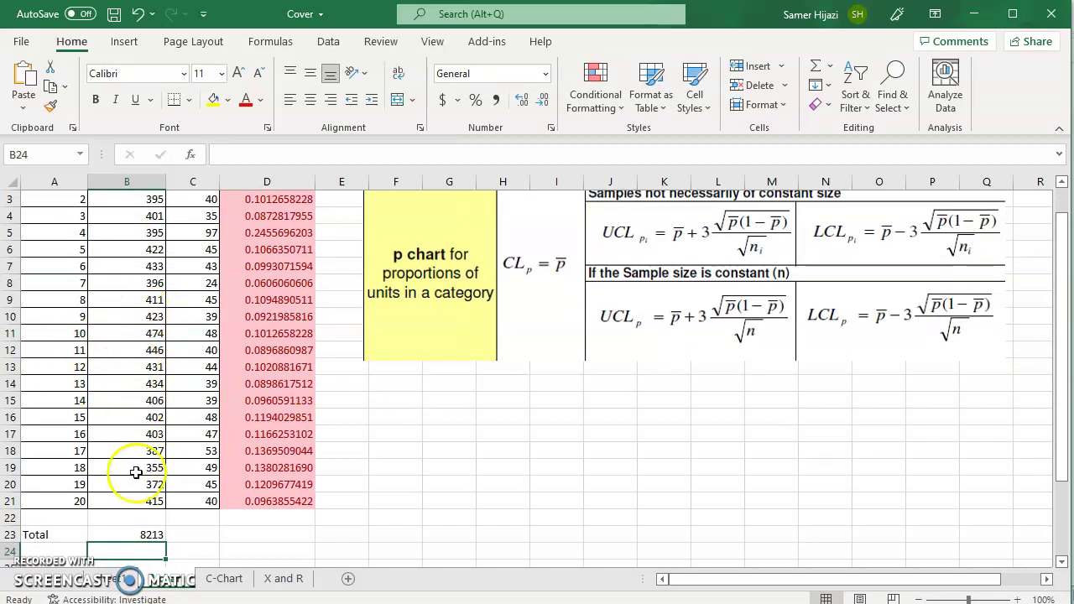
Total the Errors column in C23 with =SUM(C2:C21), giving 902.
{"action": "left_click", "coordinate": [138, 502]}
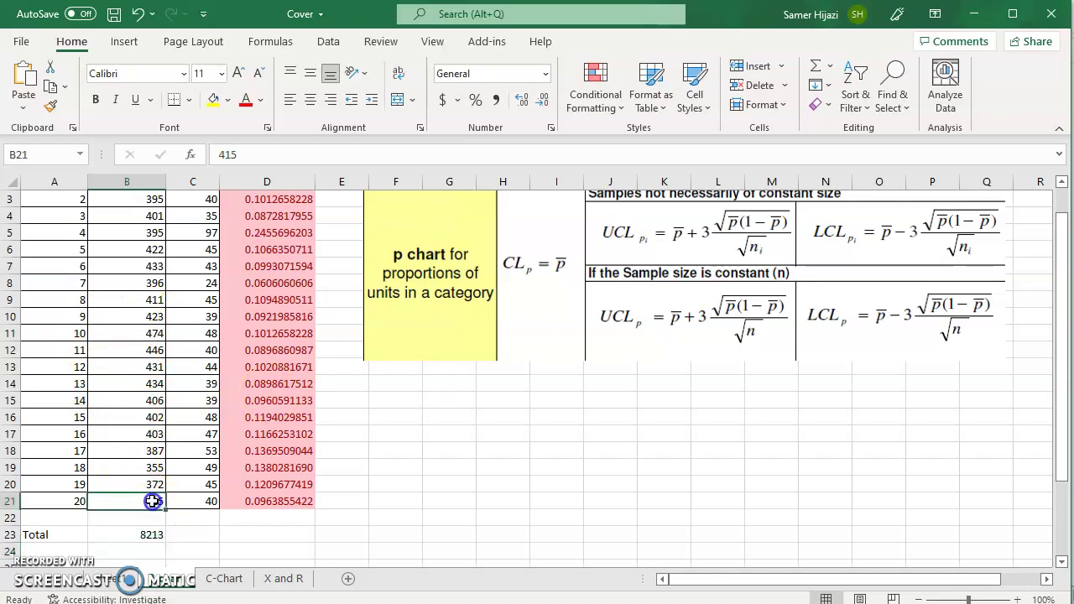
{"action": "left_click", "coordinate": [79, 502]}
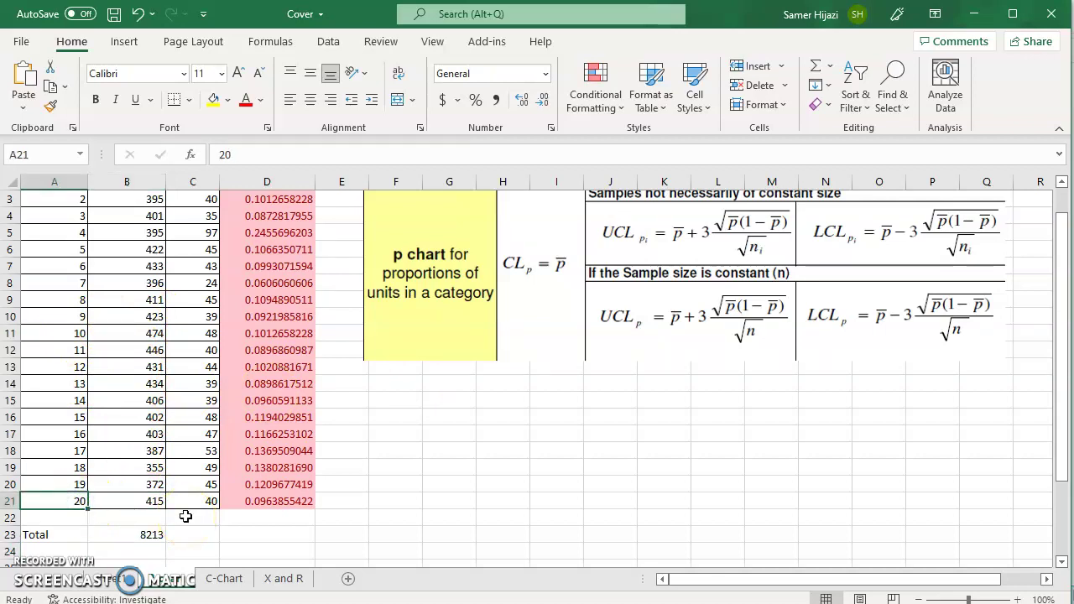
{"action": "left_click", "coordinate": [201, 531]}
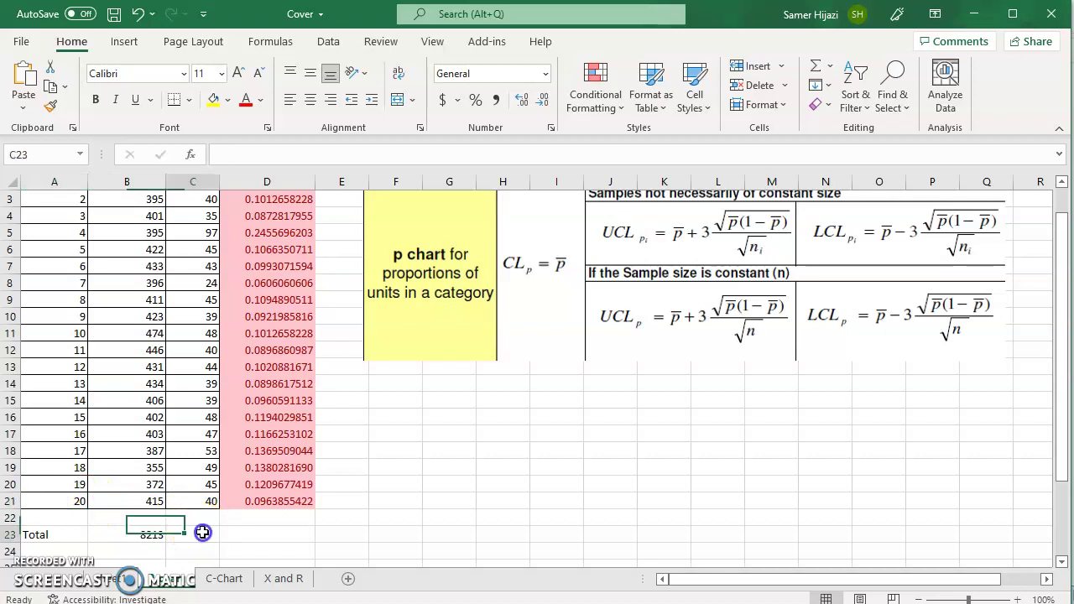
{"action": "type", "text": "=sum"}
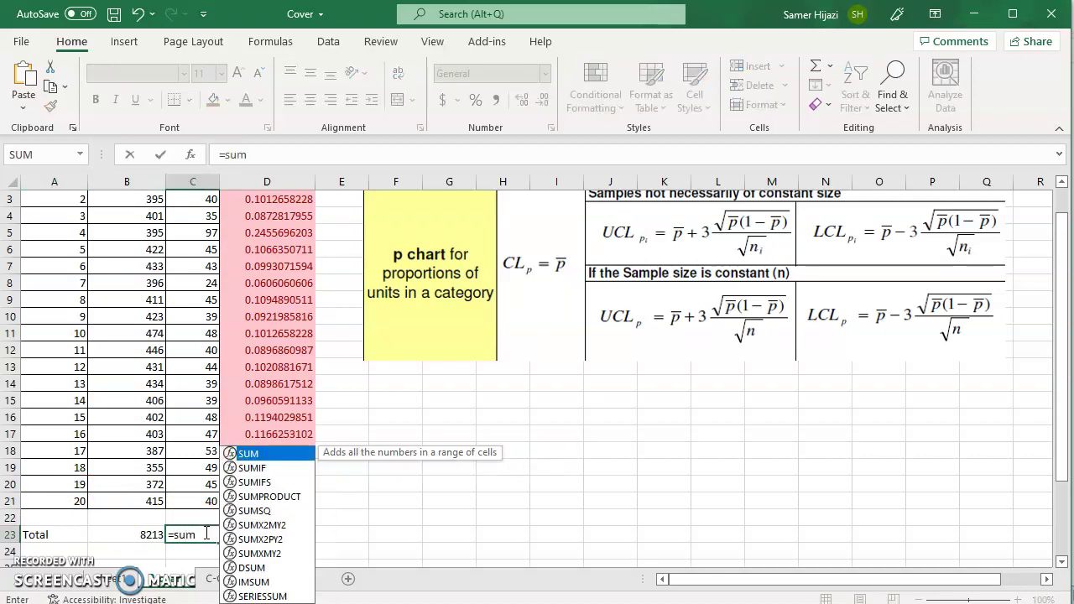
{"action": "double_click", "coordinate": [267, 451]}
{"action": "left_click_drag", "start_coordinate": [210, 501], "coordinate": [206, 219]}
{"action": "key", "text": "Return"}
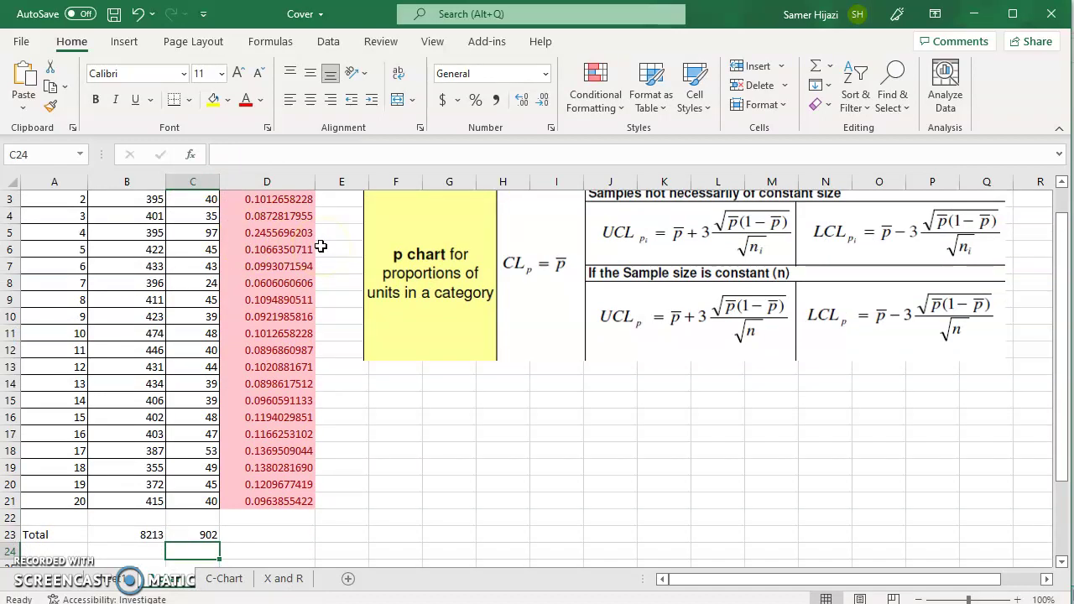
{"action": "key", "text": "Return"}
{"action": "key", "text": "Return"}
{"action": "key", "text": "Left"}
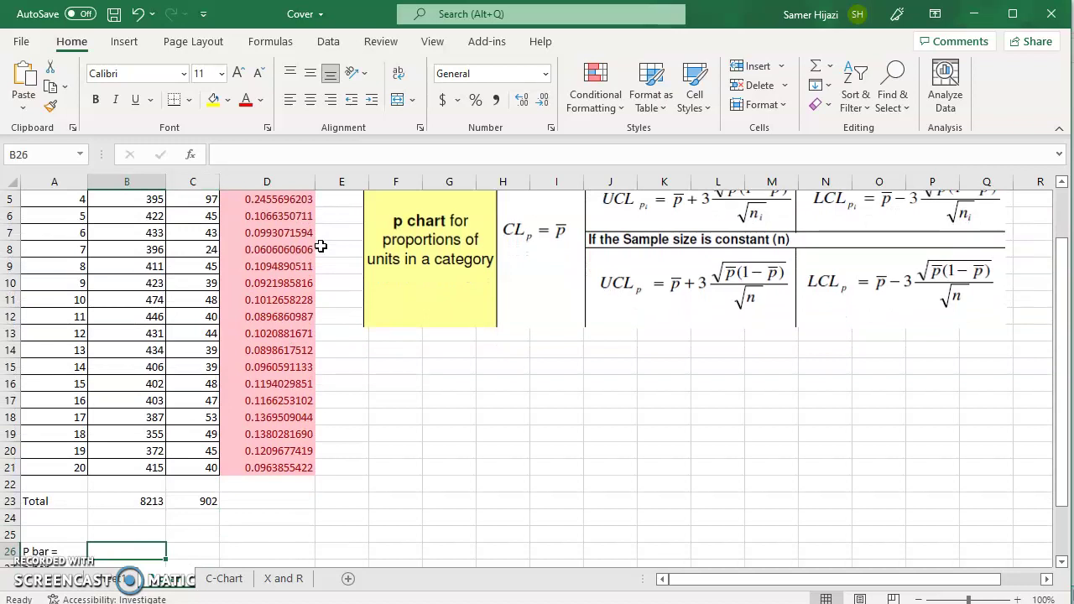
Enter =C23/B23 in B26 so p bar reads 0.109825886.
{"action": "type", "text": "="}
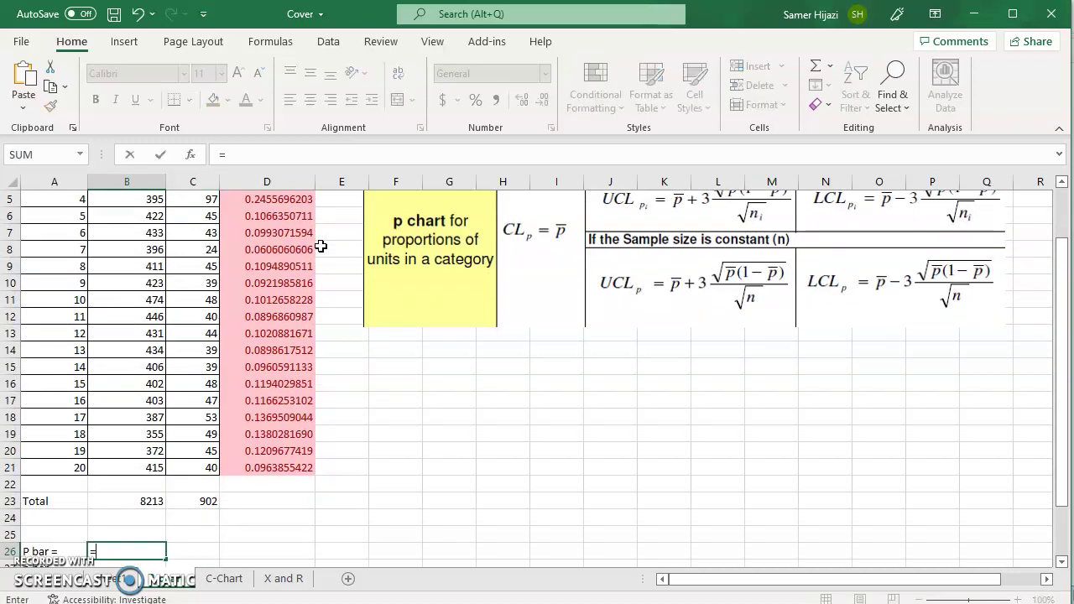
{"action": "left_click", "coordinate": [211, 501]}
{"action": "type", "text": "/"}
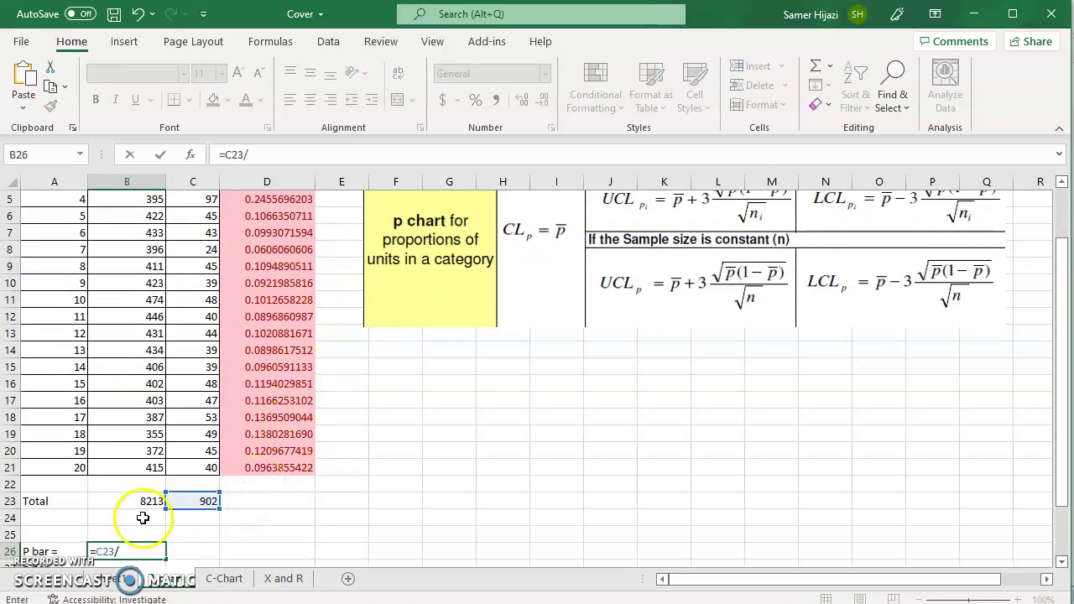
{"action": "left_click", "coordinate": [144, 500]}
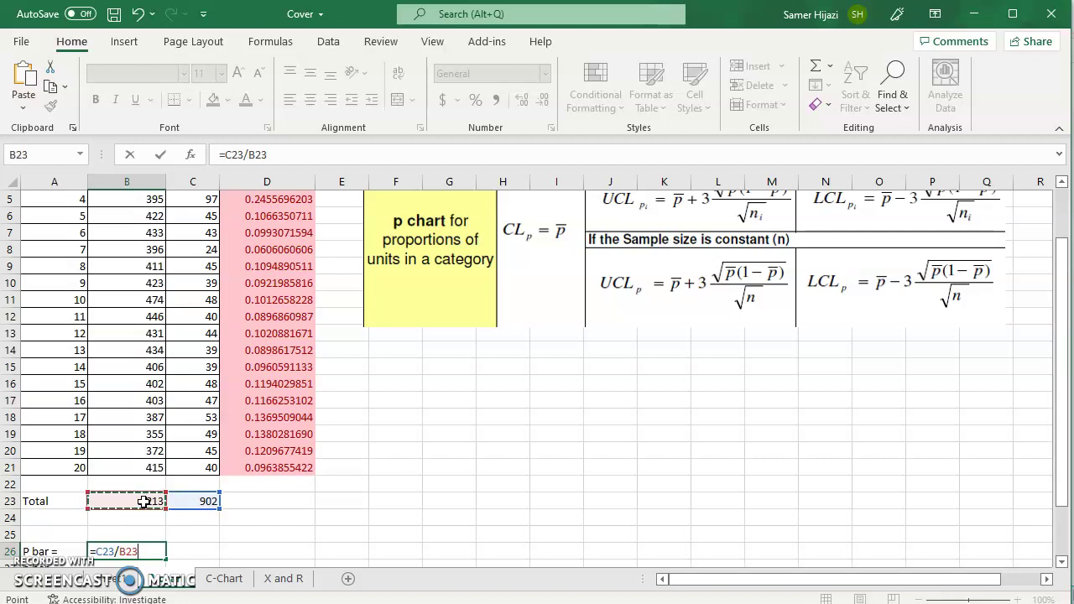
{"action": "key", "text": "Return"}
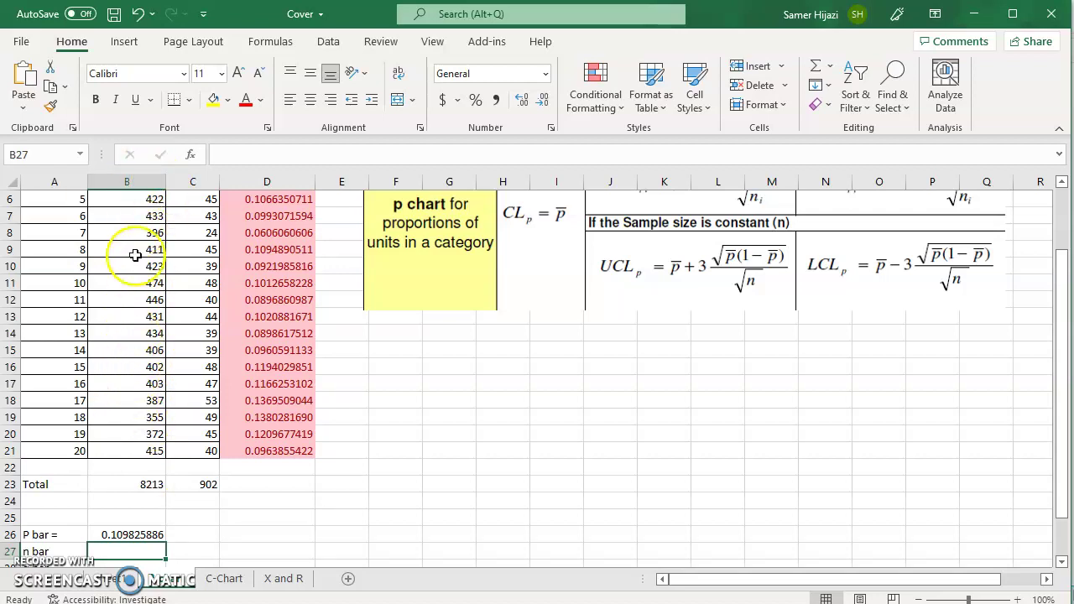
Compute n bar as the AVERAGE of the Attempts column, giving 410.65.
{"action": "type", "text": "=av"}
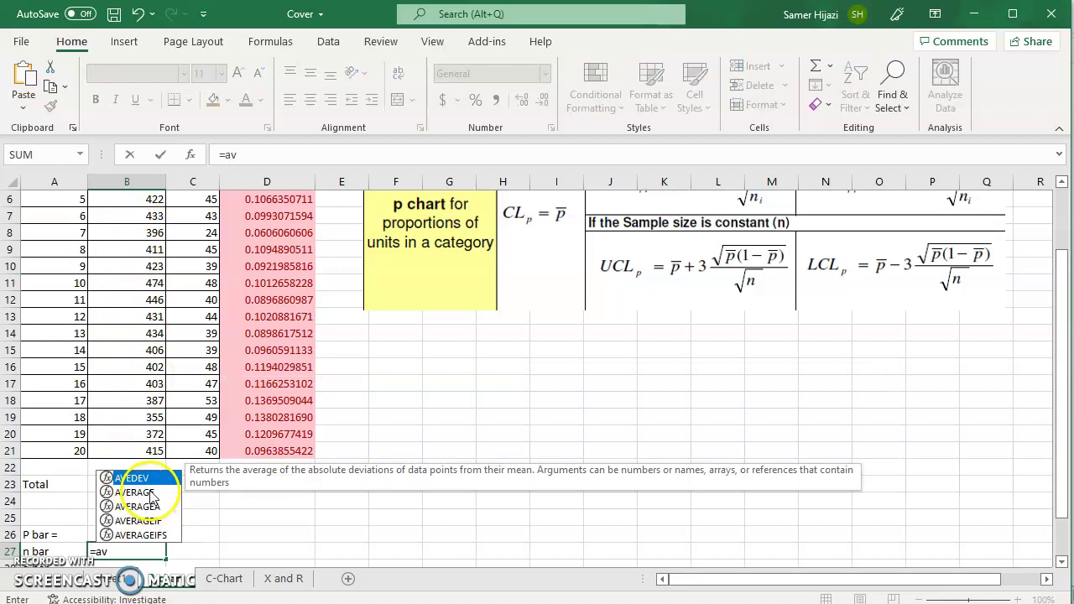
{"action": "double_click", "coordinate": [139, 492]}
{"action": "left_click", "coordinate": [152, 453]}
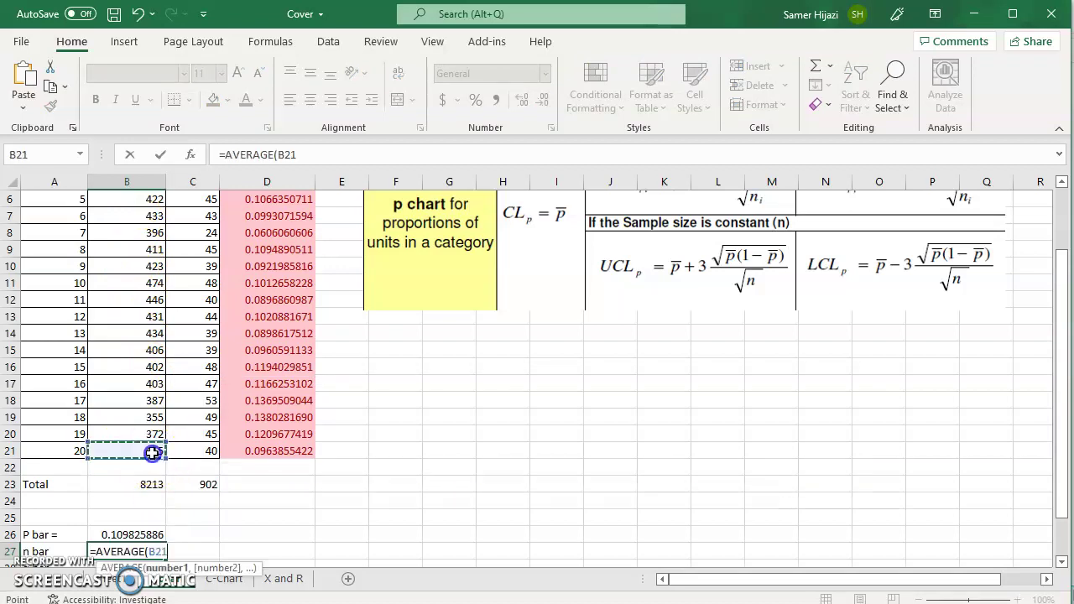
{"action": "left_click_drag", "start_coordinate": [152, 452], "coordinate": [148, 213]}
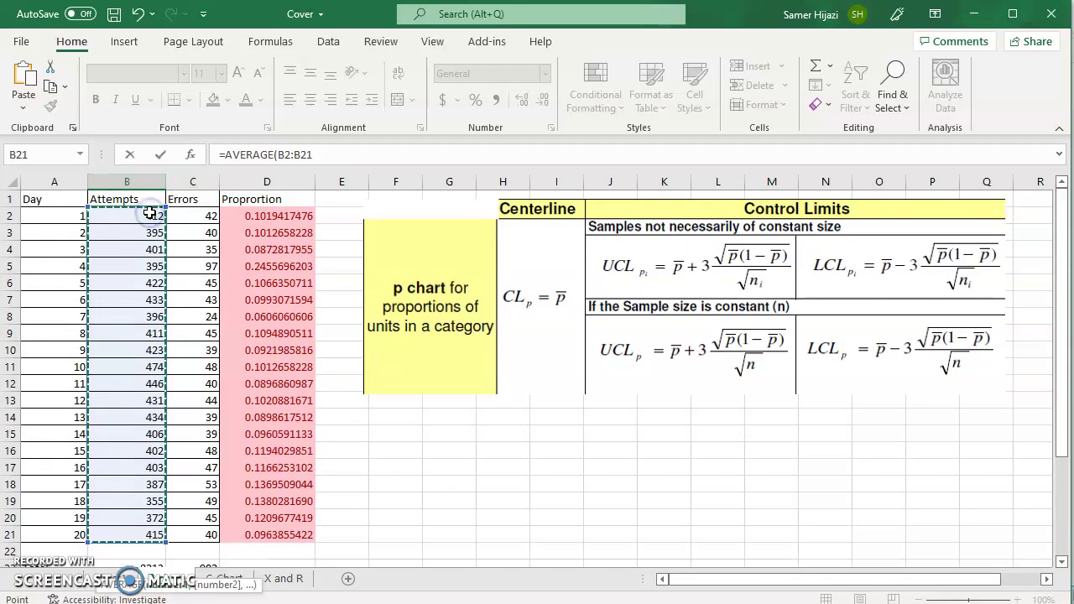
{"action": "key", "text": "Return"}
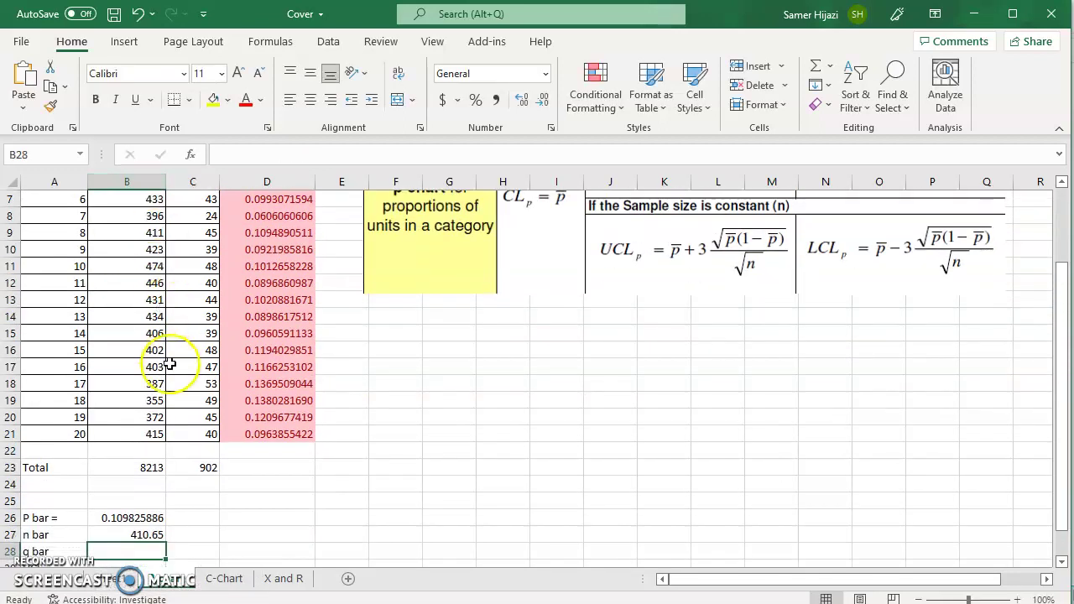
{"action": "left_click", "coordinate": [151, 467]}
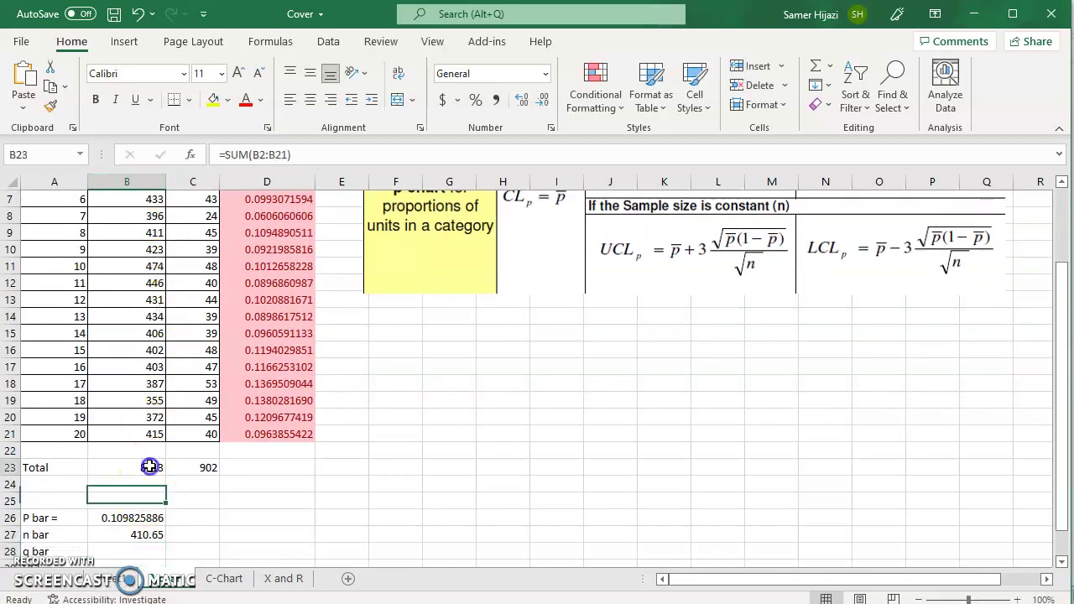
{"action": "left_click", "coordinate": [75, 433]}
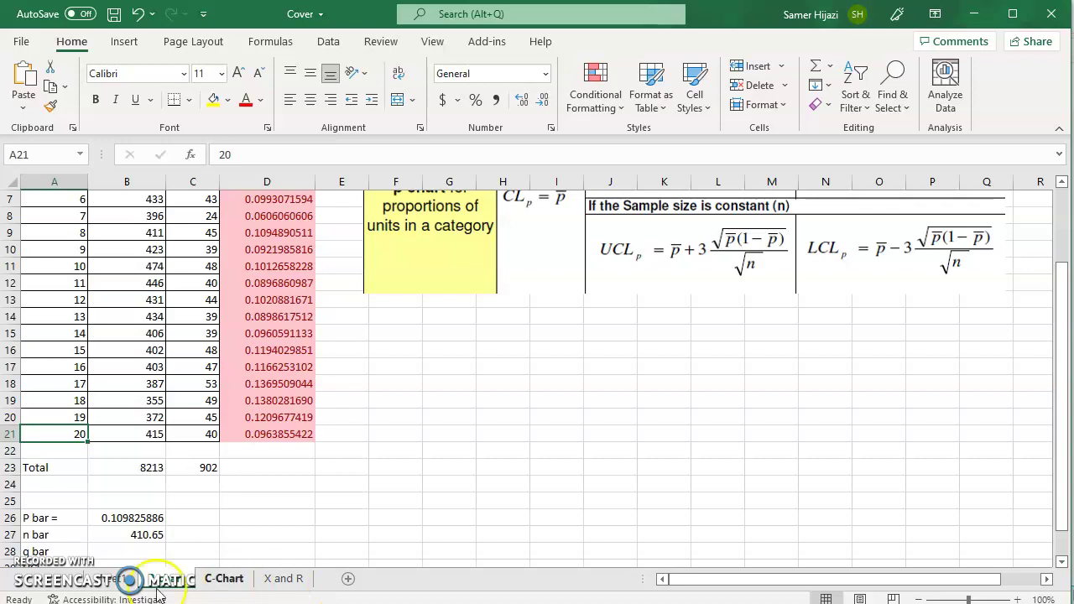
{"action": "left_click", "coordinate": [141, 535]}
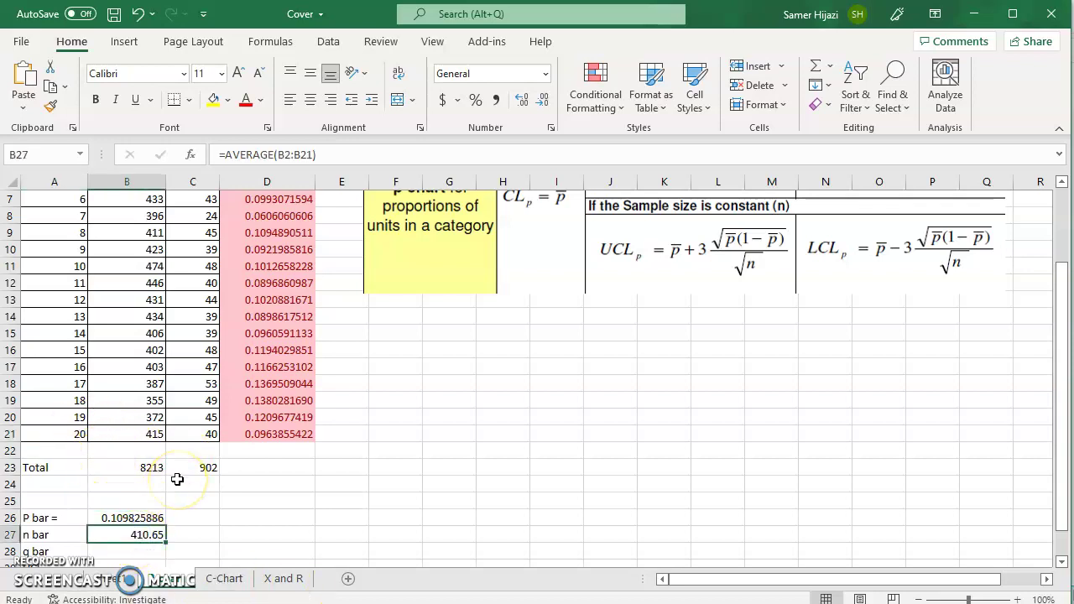
Enter =1-B26 in the q bar row, giving 0.890174114.
{"action": "key", "text": "Return"}
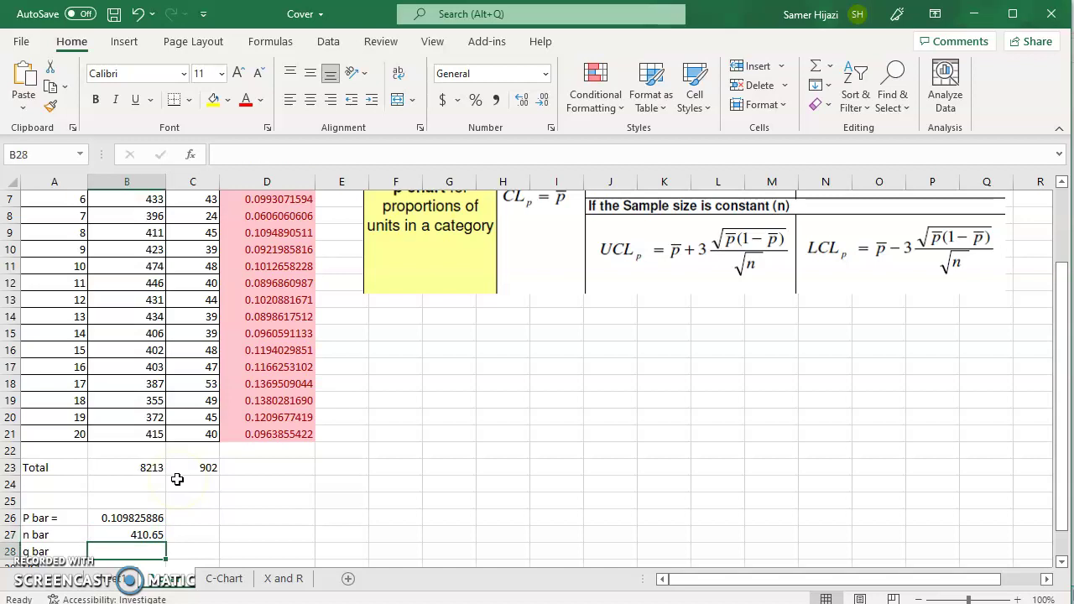
{"action": "type", "text": "=1-"}
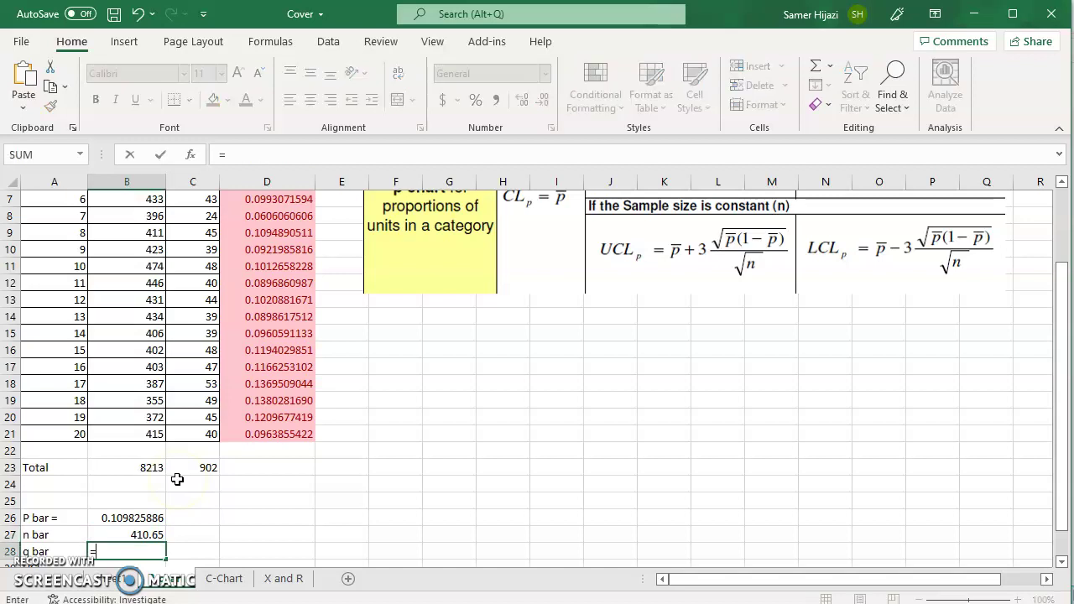
{"action": "left_click", "coordinate": [143, 521]}
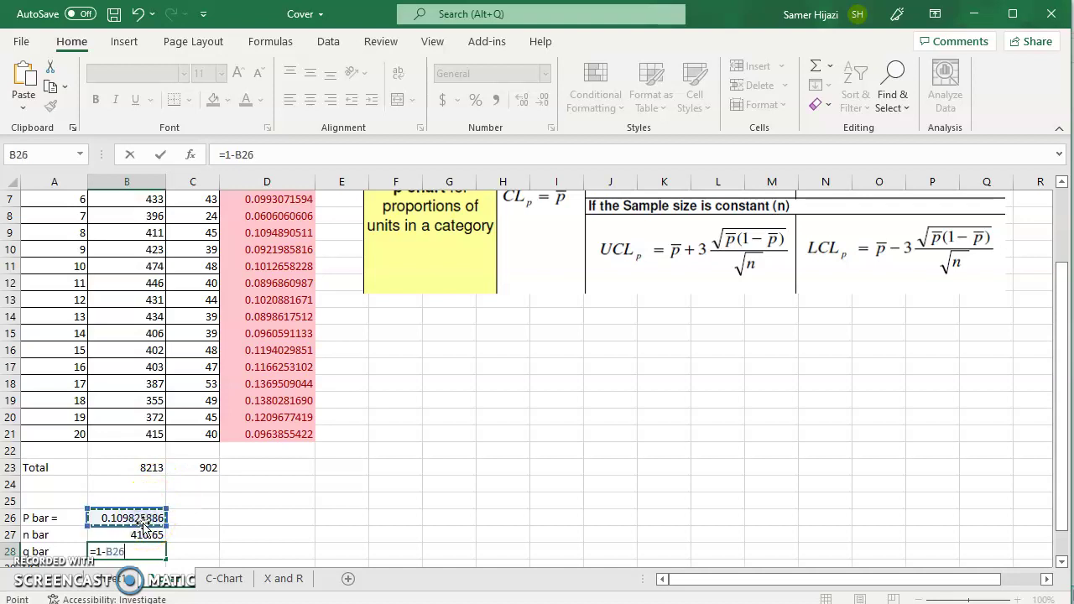
{"action": "key", "text": "Return"}
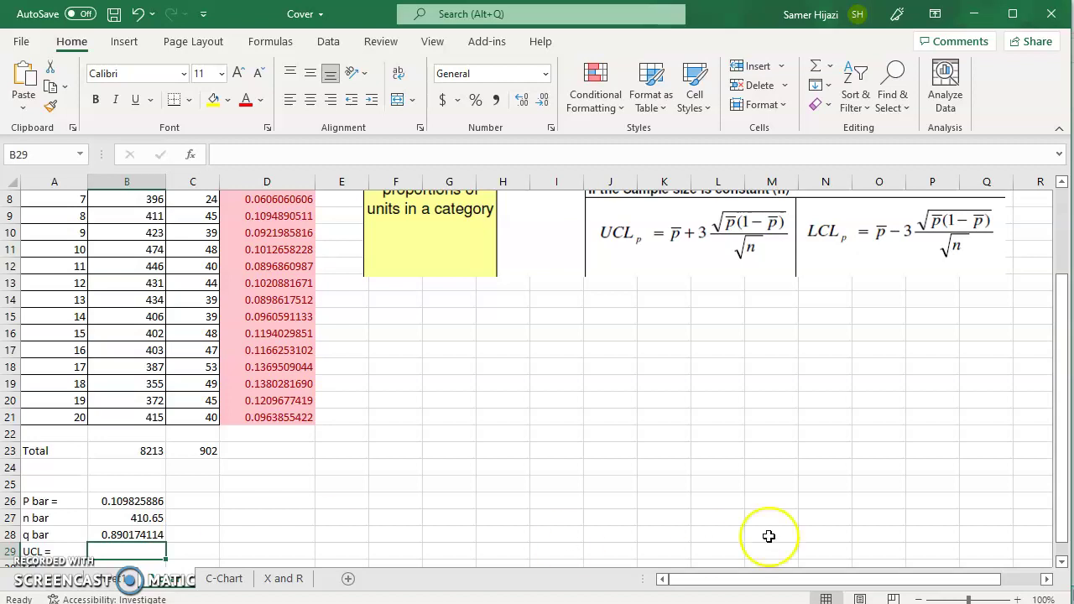
Paste =$B$26+3*SQRT(($B$26*$B$28)/$B$27) into B29 as the UCL, giving 0.156114607.
{"action": "left_click_drag", "start_coordinate": [1058, 310], "coordinate": [1059, 268]}
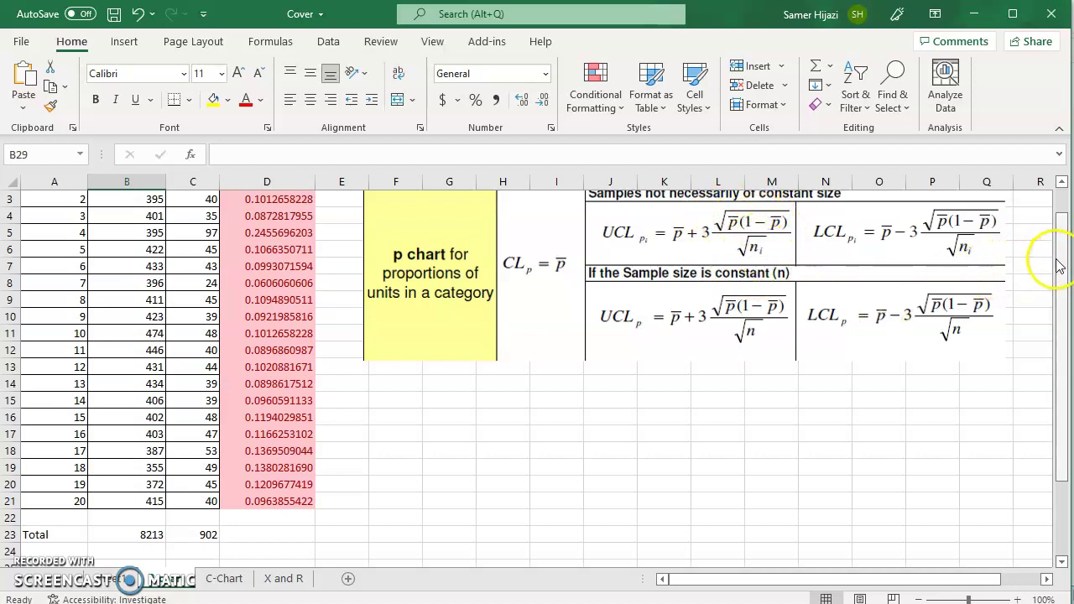
{"action": "left_click_drag", "start_coordinate": [1056, 250], "coordinate": [1047, 347]}
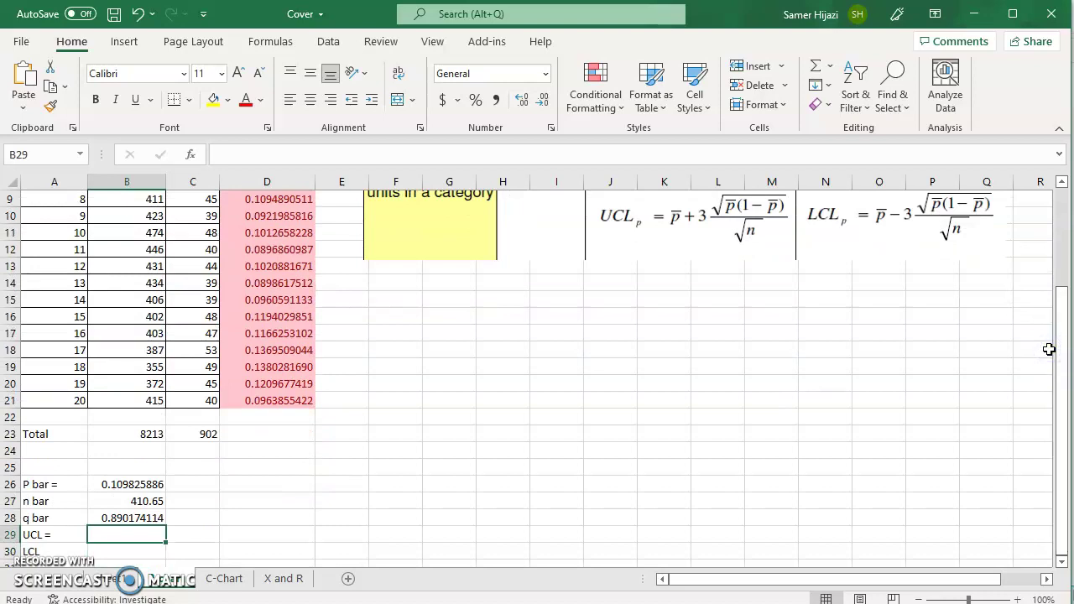
{"action": "key", "text": "F2"}
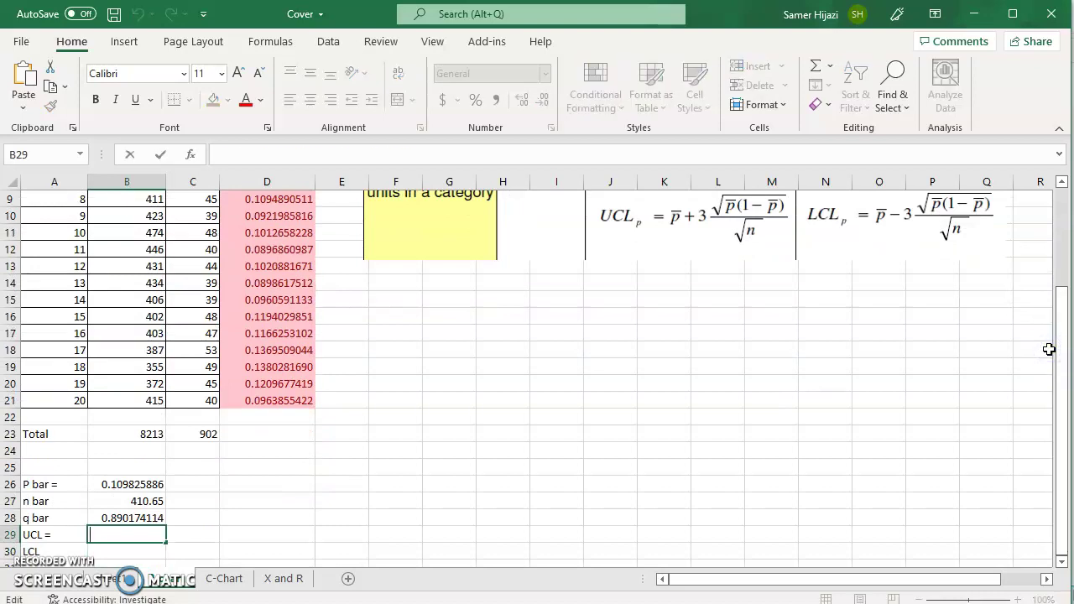
{"action": "key", "text": "ctrl+v"}
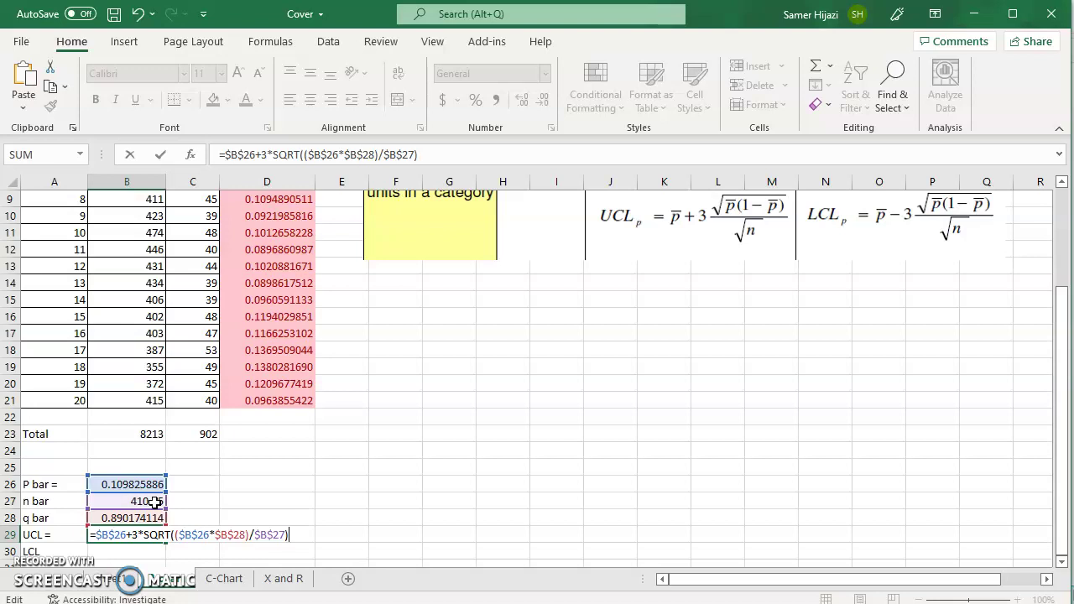
{"action": "key", "text": "Return"}
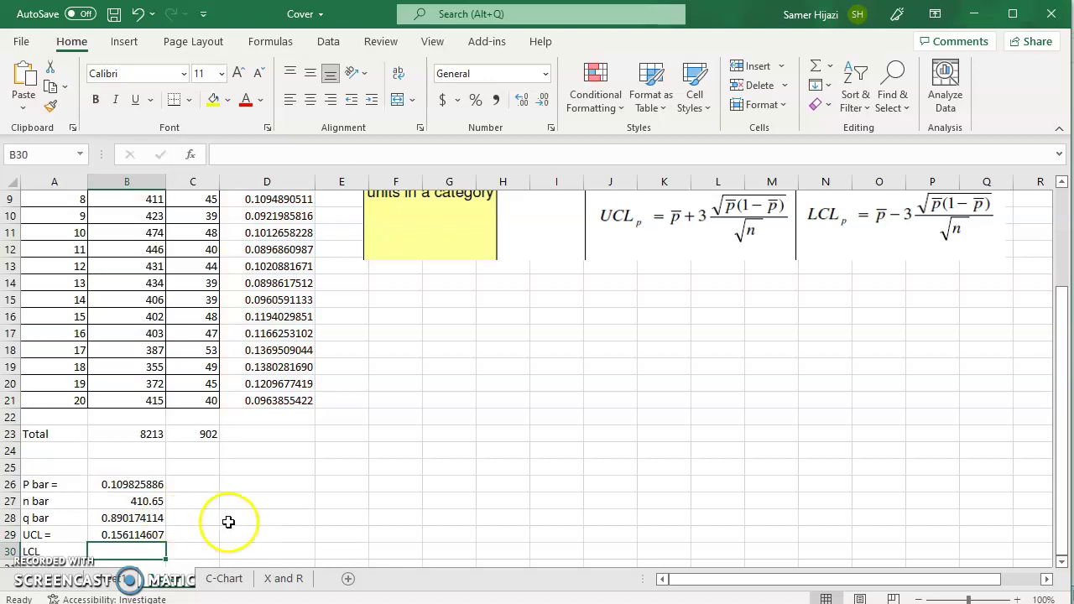
{"action": "key", "text": "ctrl+z"}
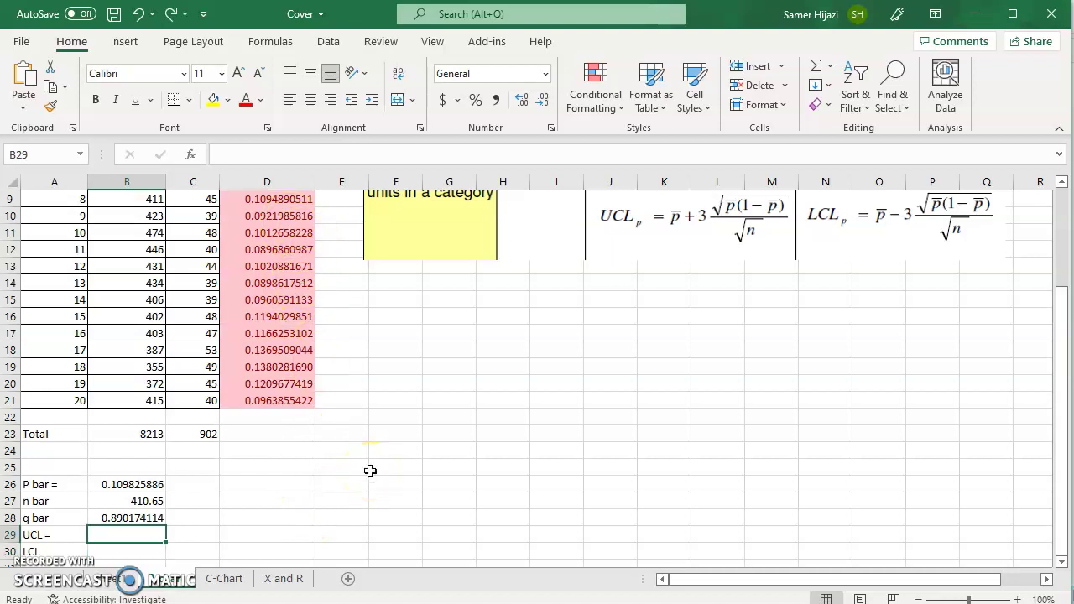
{"action": "key", "text": "F2"}
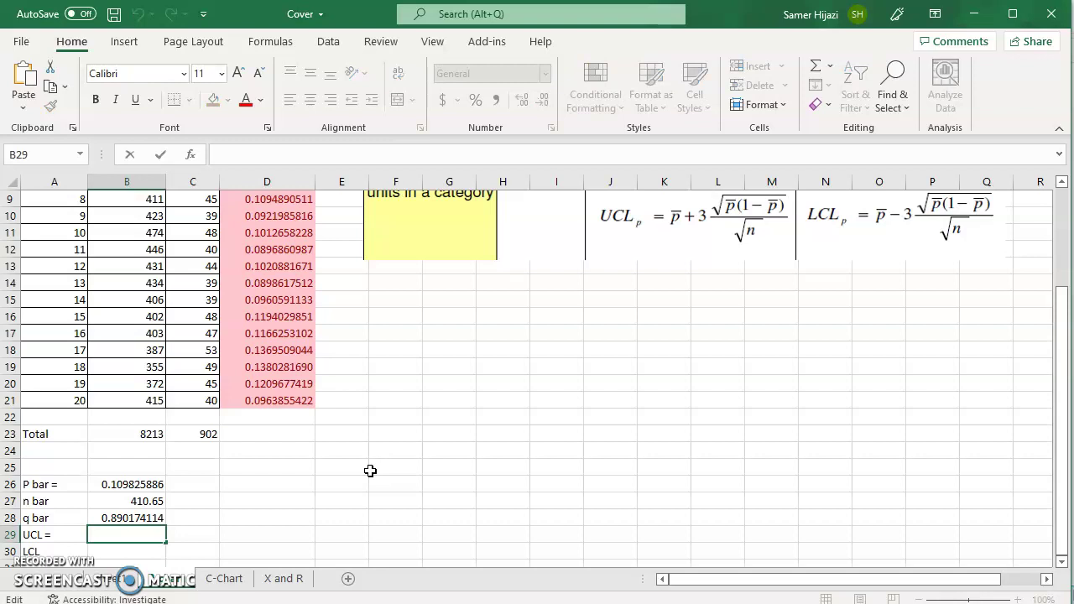
{"action": "key", "text": "ctrl+v"}
{"action": "key", "text": "Return"}
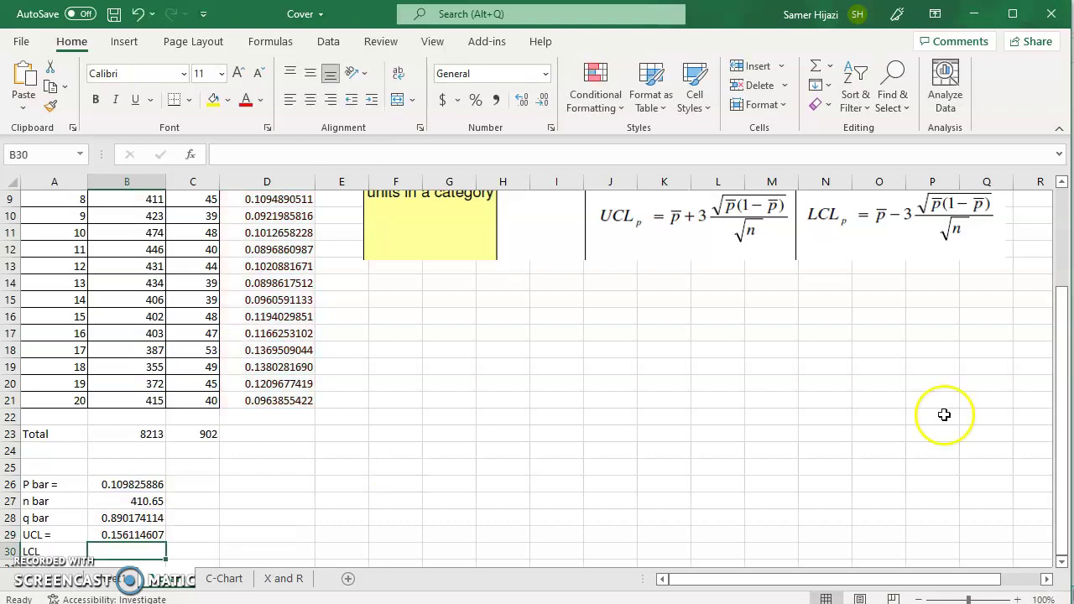
{"action": "left_click_drag", "start_coordinate": [1068, 407], "coordinate": [1062, 281]}
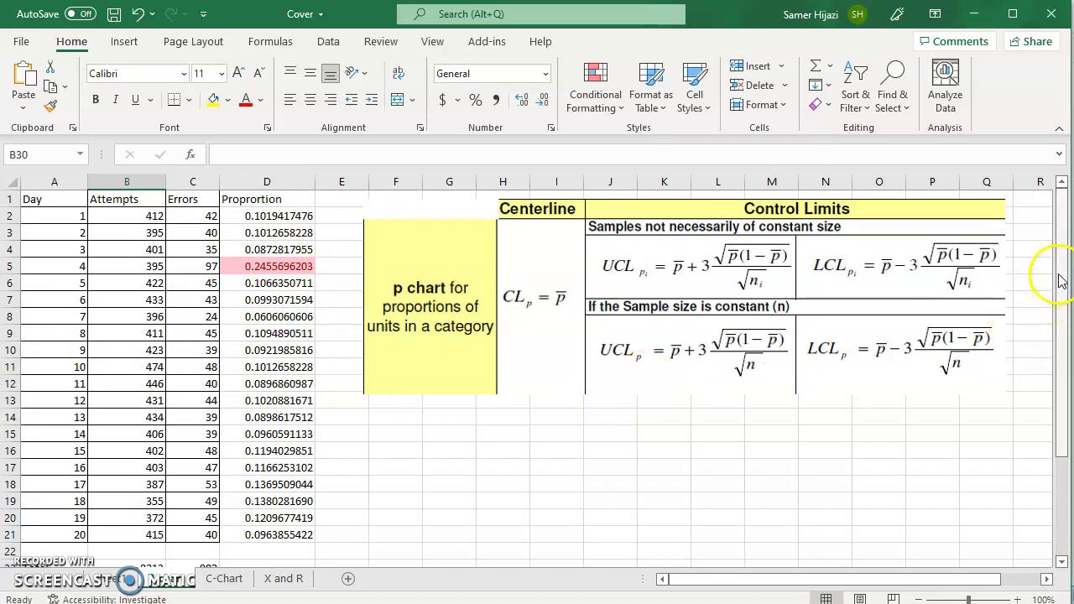
Adapt the UCL formula into the LCL in B30 by changing + to -, giving 0.063537165.
{"action": "left_click_drag", "start_coordinate": [1062, 278], "coordinate": [1049, 383]}
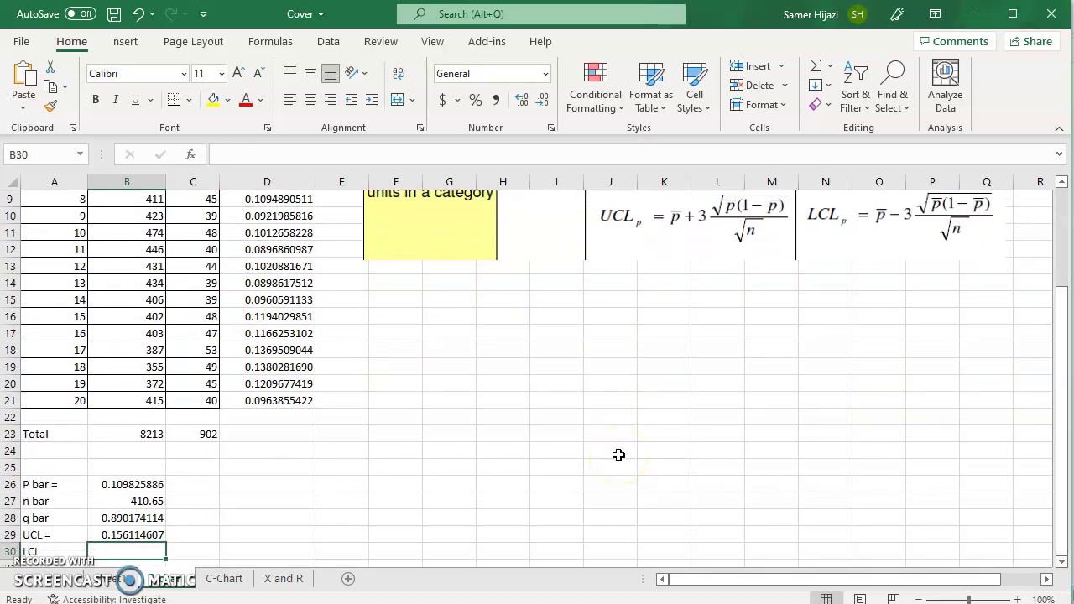
{"action": "key", "text": "F2"}
{"action": "key", "text": "ctrl+v"}
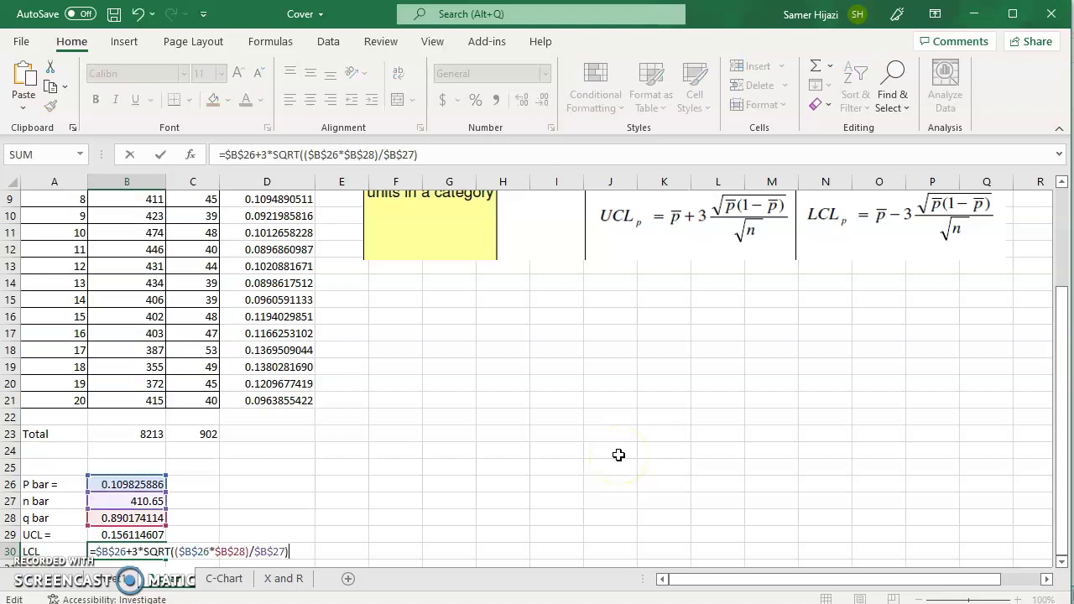
{"action": "key", "text": "Left"}
{"action": "key", "text": "Left"}
{"action": "key", "text": "Left"}
{"action": "key", "text": "Left"}
{"action": "key", "text": "Left"}
{"action": "key", "text": "Left"}
{"action": "key", "text": "Left"}
{"action": "key", "text": "Left"}
{"action": "key", "text": "Left"}
{"action": "key", "text": "Left"}
{"action": "key", "text": "Left"}
{"action": "key", "text": "Left"}
{"action": "key", "text": "Left"}
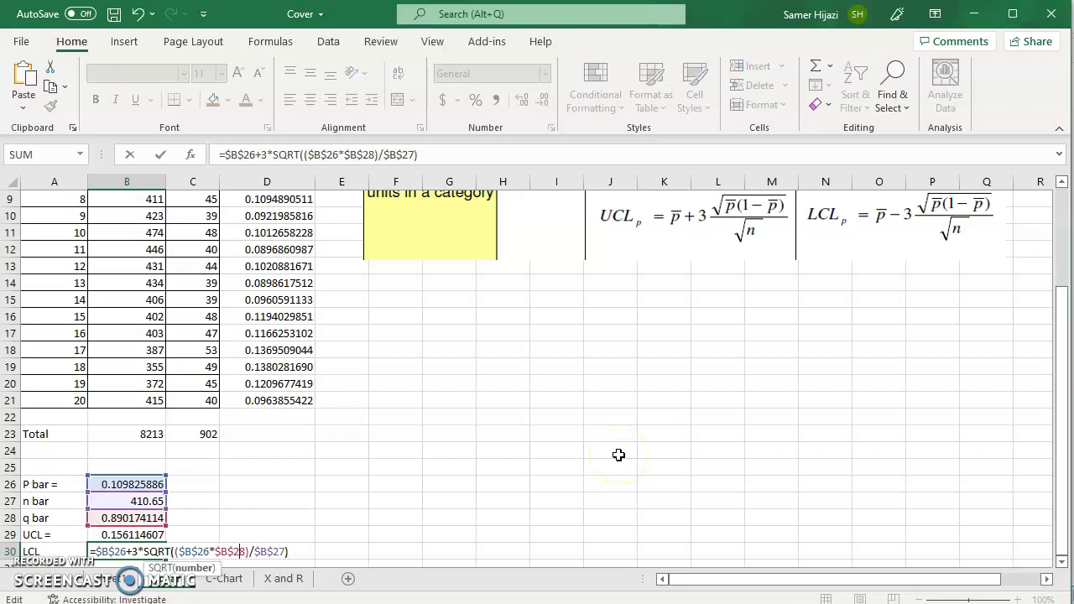
{"action": "key", "text": "Left"}
{"action": "key", "text": "Left"}
{"action": "key", "text": "Left"}
{"action": "key", "text": "Left"}
{"action": "key", "text": "Left"}
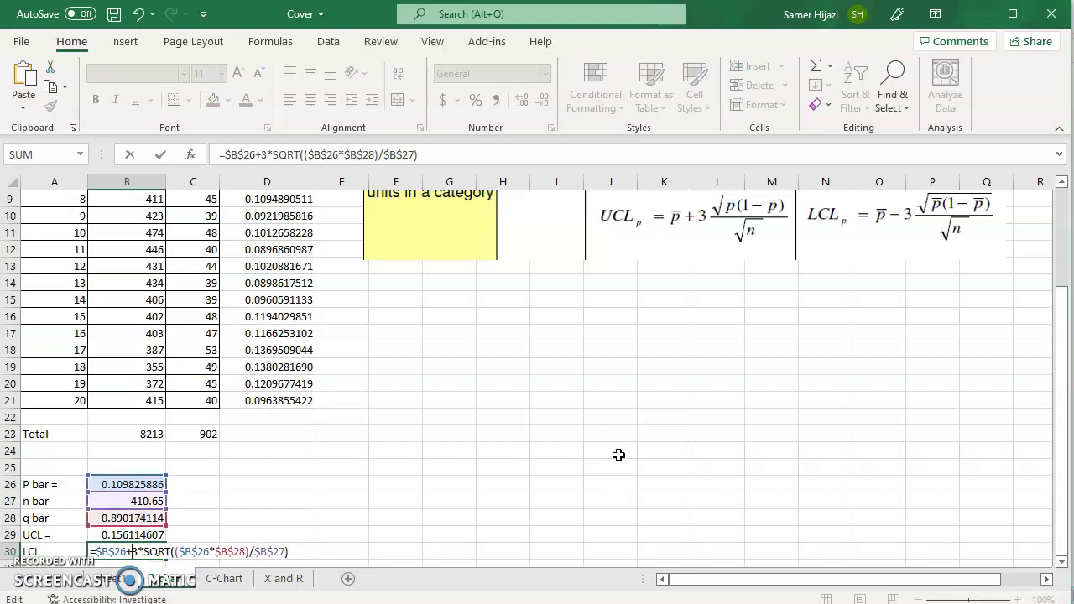
{"action": "key", "text": "BackSpace"}
{"action": "type", "text": "-"}
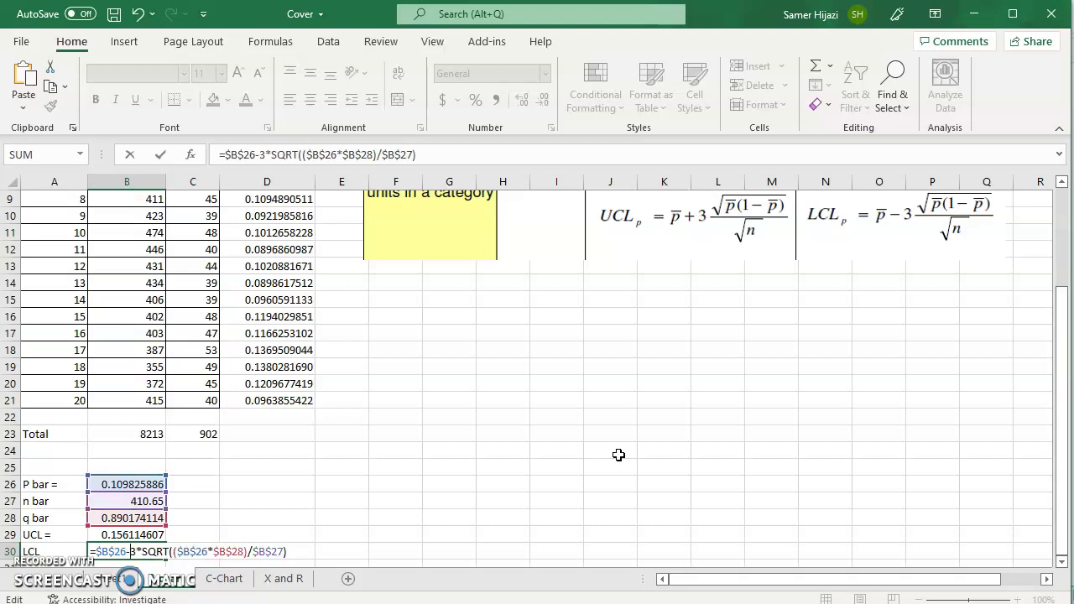
{"action": "key", "text": "shift+Right"}
{"action": "key", "text": "Right"}
{"action": "key", "text": "Right"}
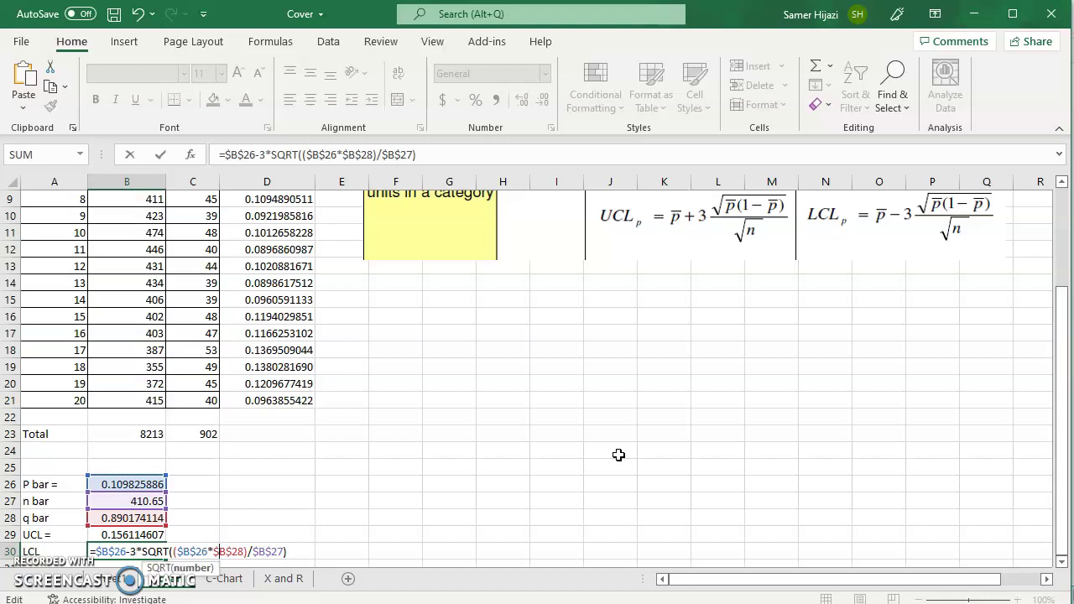
{"action": "key", "text": "shift+Home"}
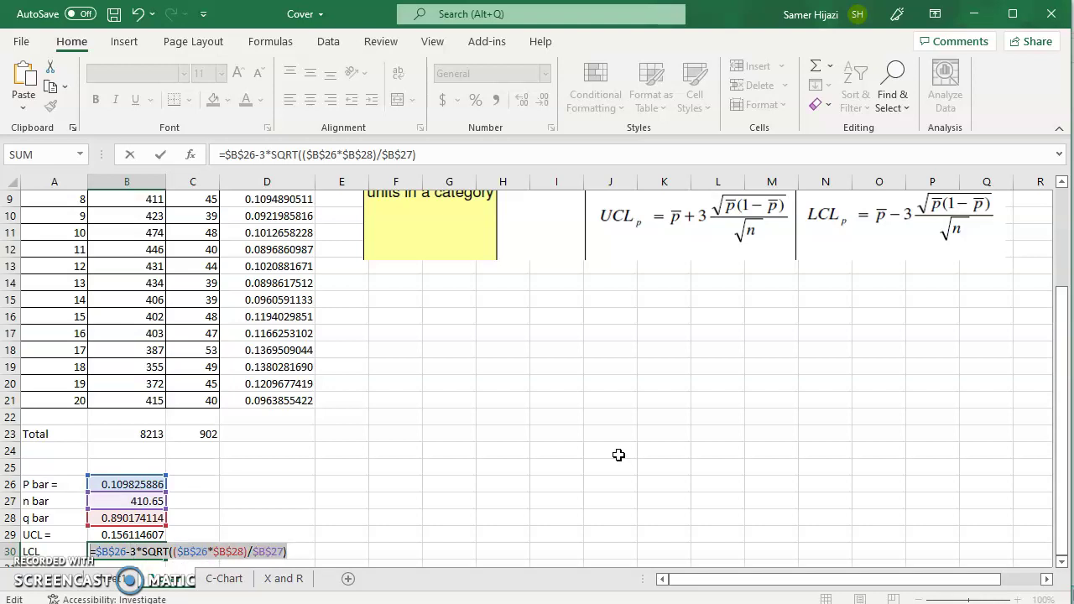
{"action": "key", "text": "shift+Right"}
{"action": "key", "text": "ctrl+c"}
{"action": "key", "text": "Return"}
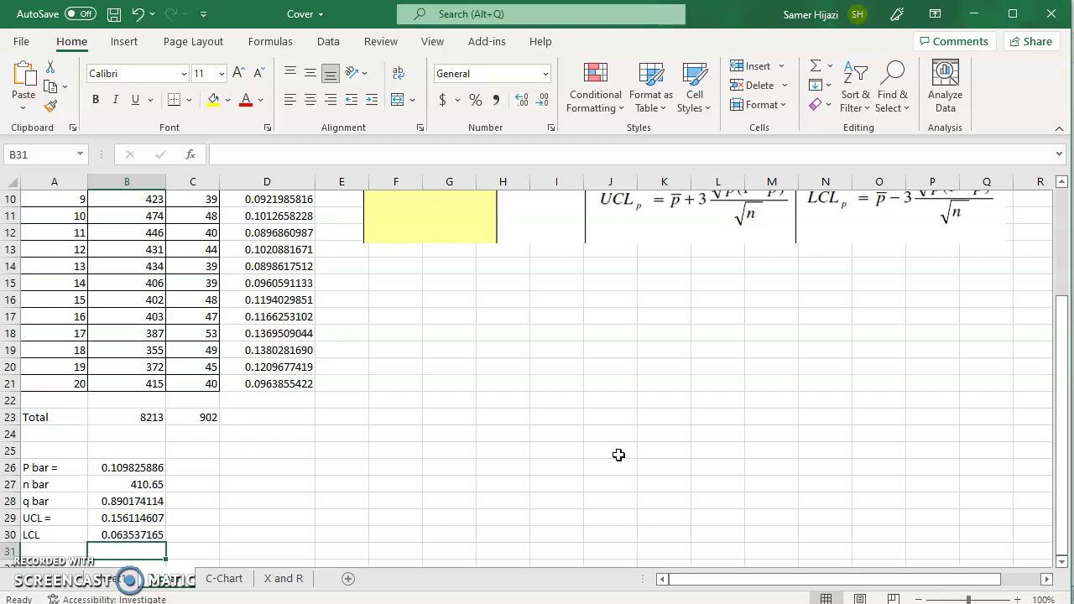
In C30, enter an IF formula returning 0 when the LCL expression is negative, otherwise 0.063537.
{"action": "key", "text": "Up"}
{"action": "key", "text": "Right"}
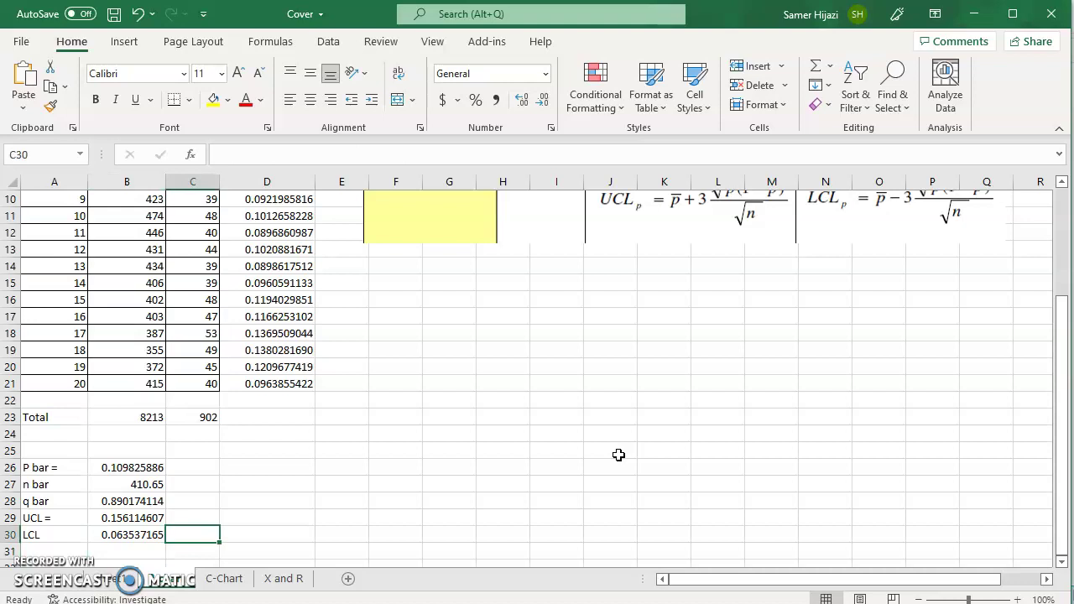
{"action": "type", "text": "="}
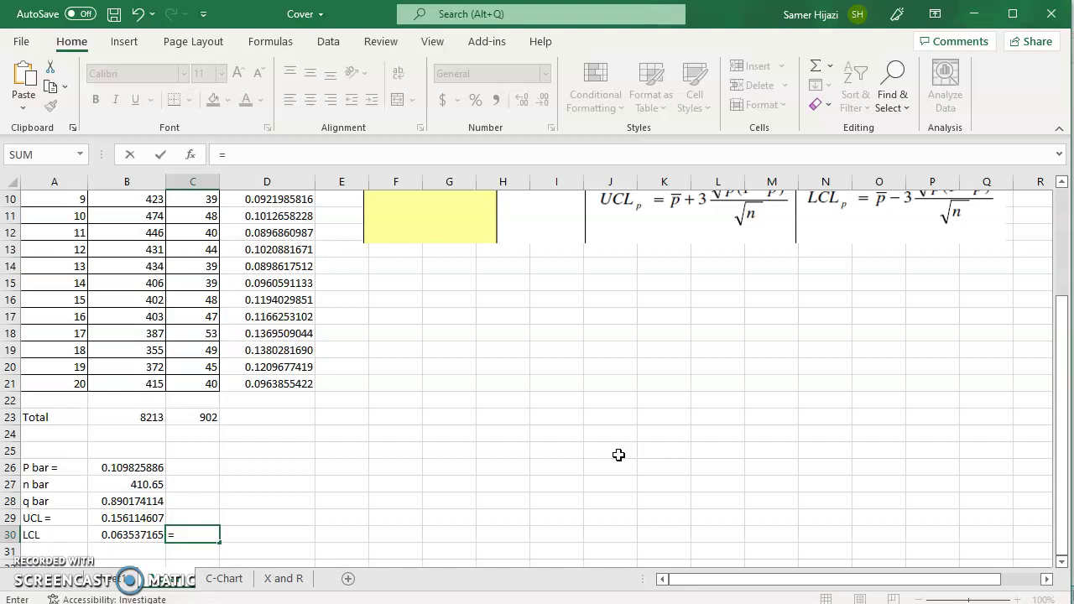
{"action": "type", "text": "if"}
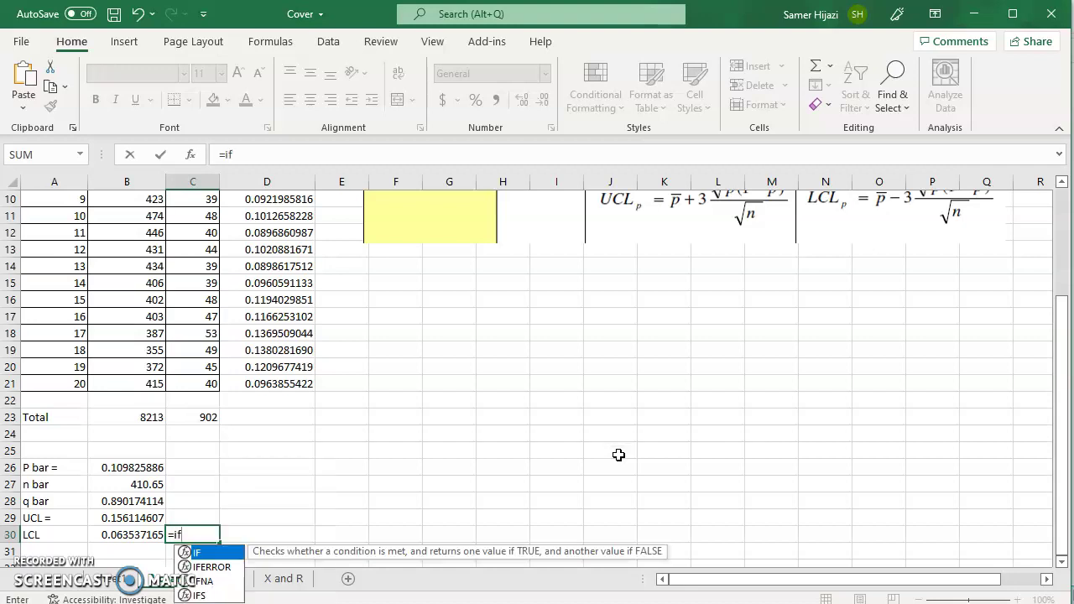
{"action": "type", "text": "("}
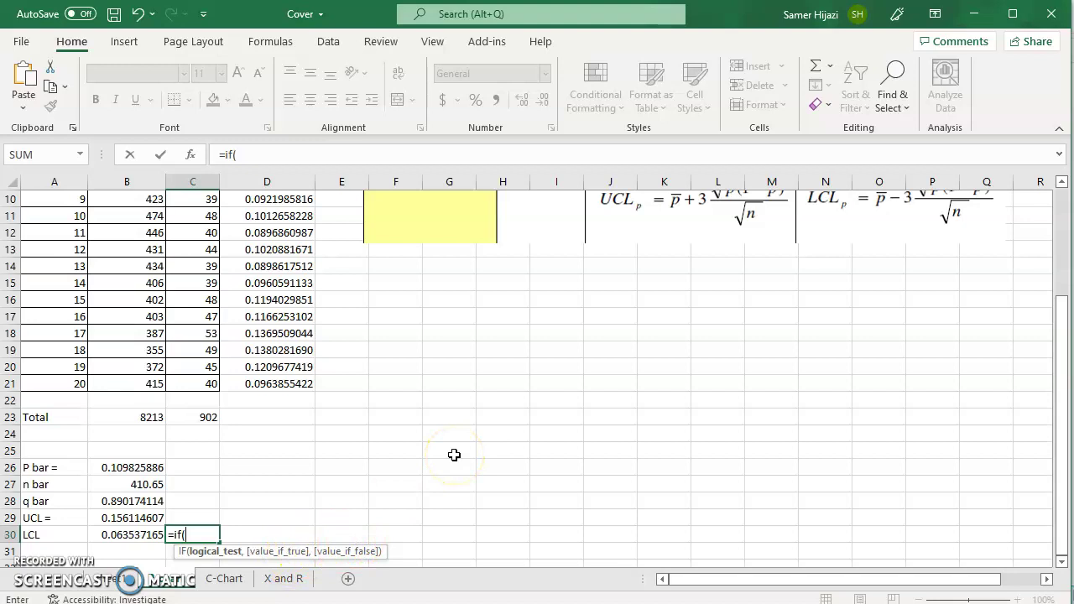
{"action": "key", "text": "ctrl+v"}
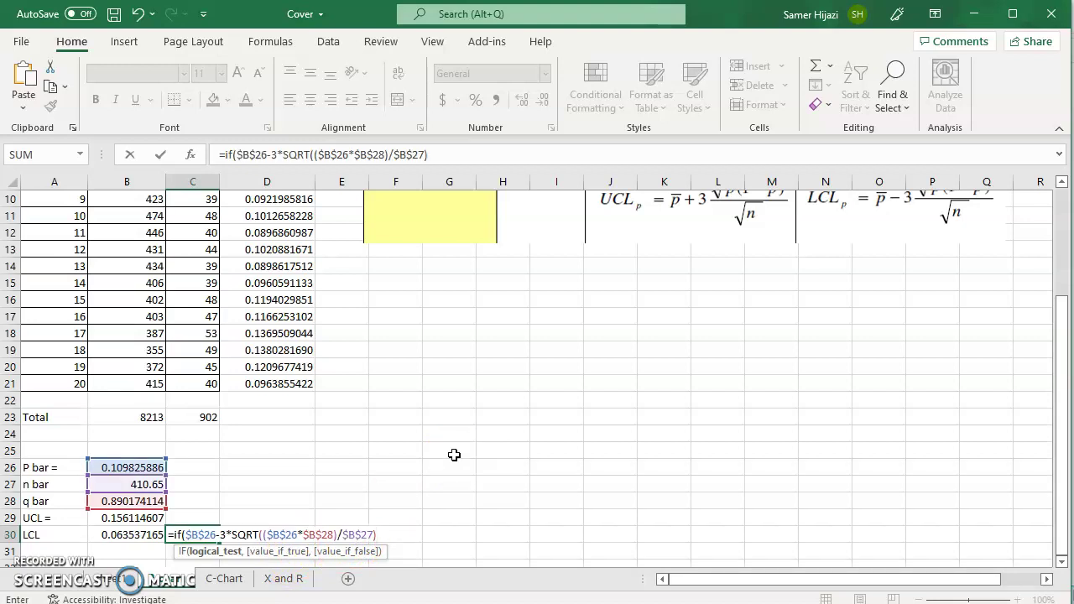
{"action": "type", "text": "<0,0"}
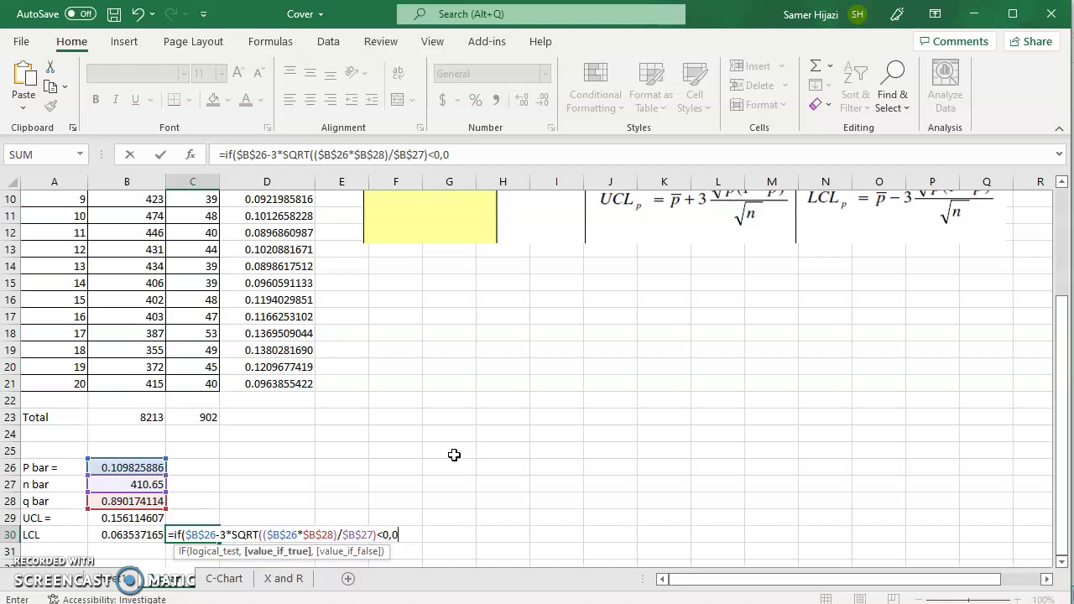
{"action": "type", "text": ","}
{"action": "key", "text": "ctrl+v"}
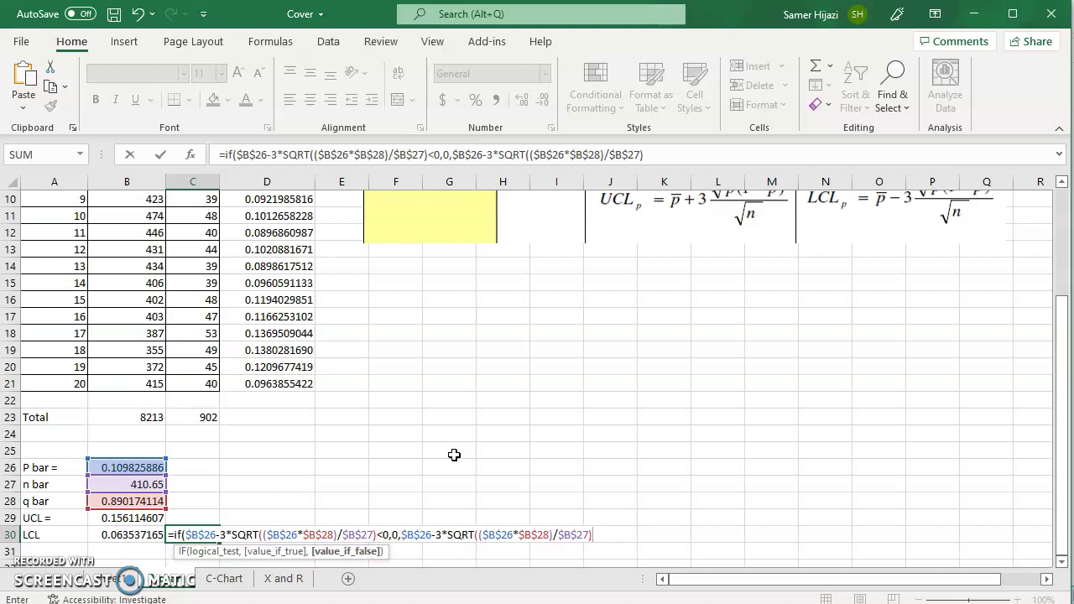
{"action": "type", "text": ")"}
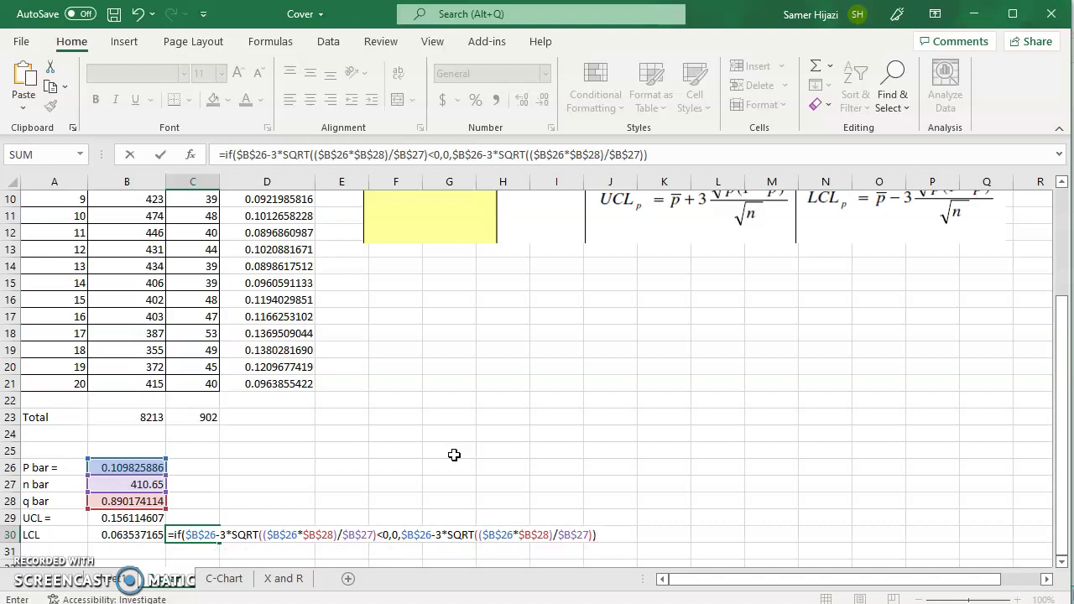
{"action": "key", "text": "Return"}
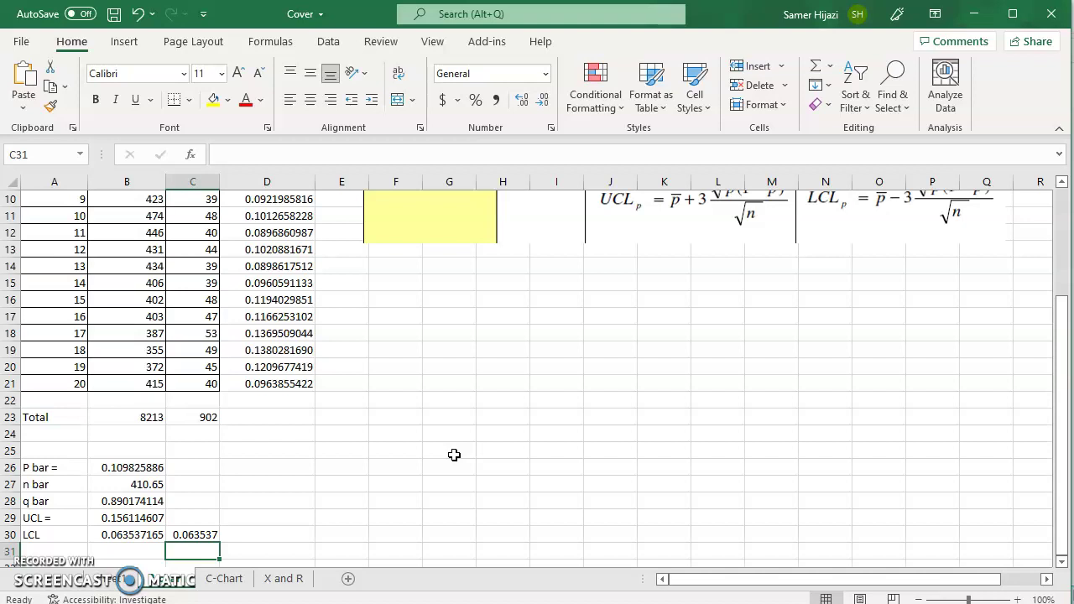
{"action": "key", "text": "Up"}
{"action": "key", "text": "Up"}
{"action": "key", "text": "Up"}
{"action": "key", "text": "Up"}
{"action": "key", "text": "Up"}
{"action": "key", "text": "Up"}
{"action": "key", "text": "Up"}
{"action": "key", "text": "Up"}
{"action": "key", "text": "Up"}
{"action": "key", "text": "Up"}
{"action": "key", "text": "Up"}
{"action": "key", "text": "Up"}
{"action": "key", "text": "Up"}
{"action": "key", "text": "Up"}
{"action": "key", "text": "Up"}
{"action": "key", "text": "Up"}
{"action": "key", "text": "Up"}
{"action": "key", "text": "Up"}
{"action": "key", "text": "Up"}
{"action": "key", "text": "Up"}
{"action": "key", "text": "Up"}
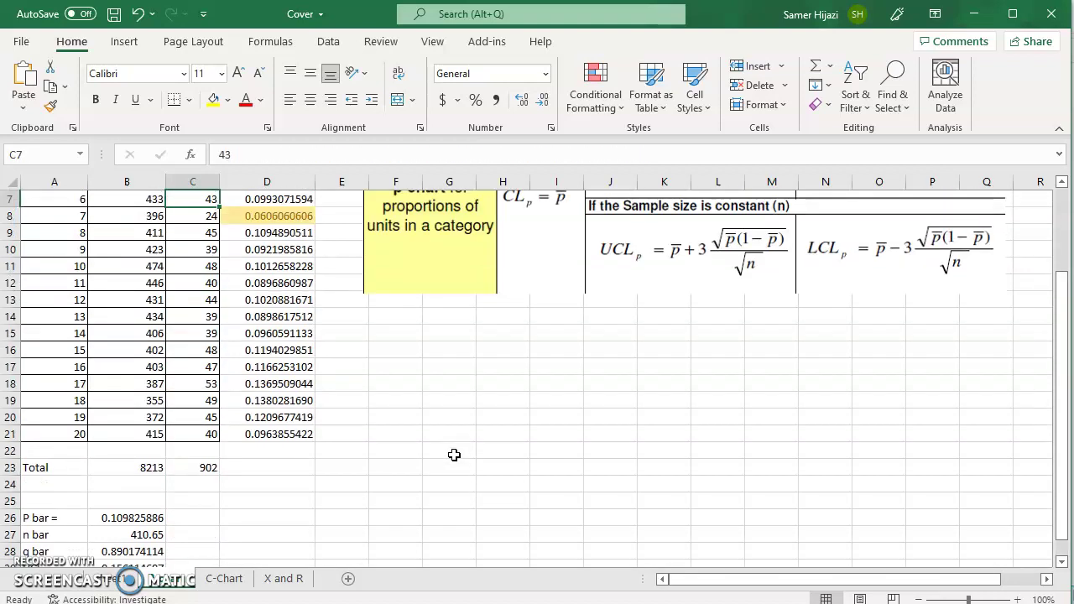
{"action": "left_click", "coordinate": [280, 216]}
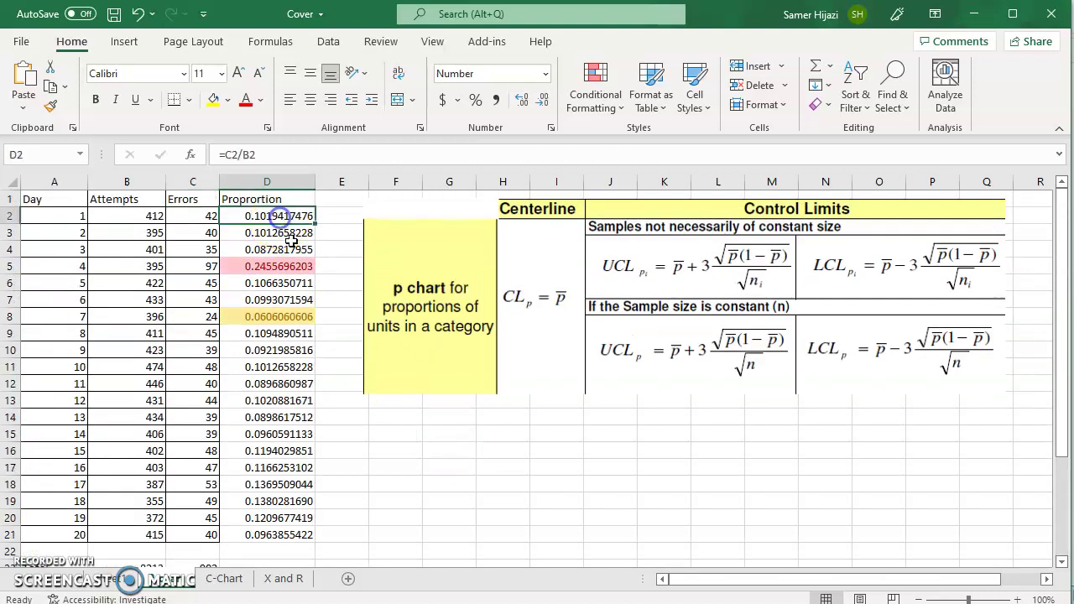
{"action": "left_click", "coordinate": [283, 235]}
{"action": "left_click", "coordinate": [277, 266]}
{"action": "left_click", "coordinate": [297, 316]}
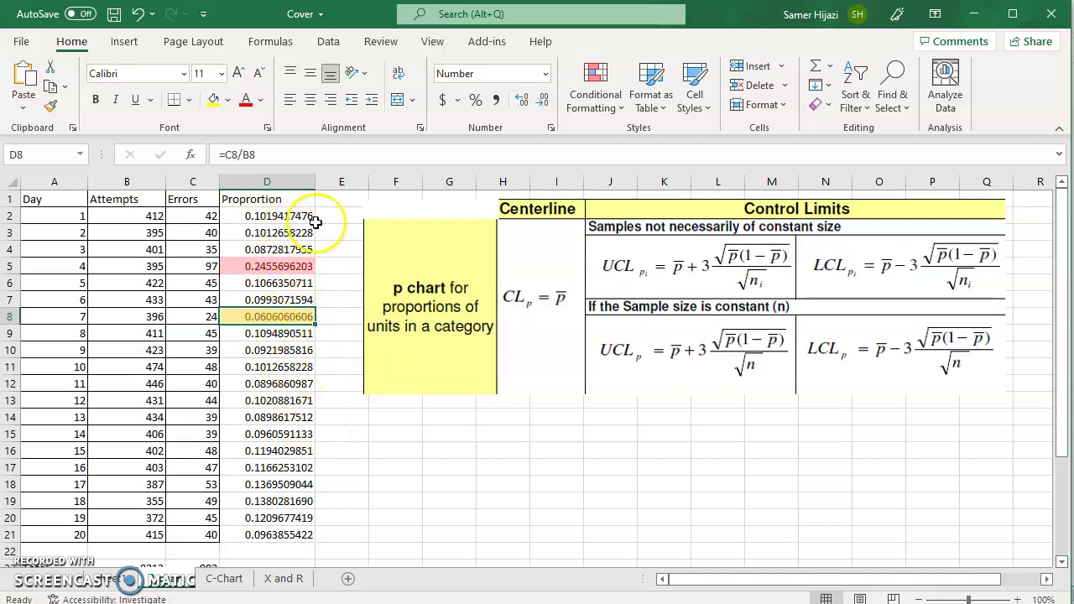
{"action": "left_click", "coordinate": [298, 217]}
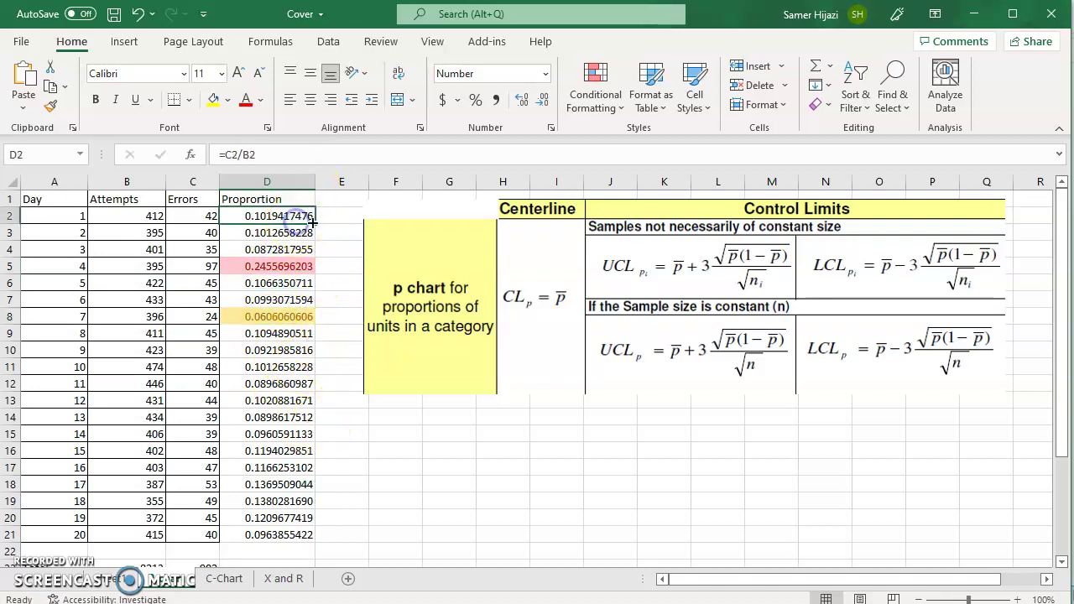
{"action": "left_click", "coordinate": [622, 109]}
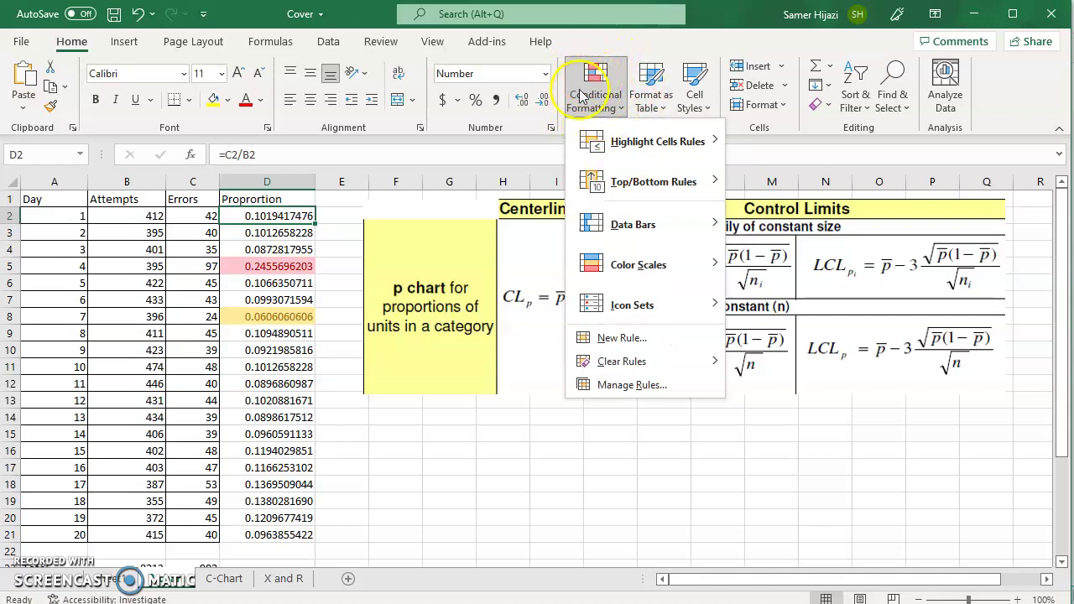
{"action": "left_click", "coordinate": [631, 386]}
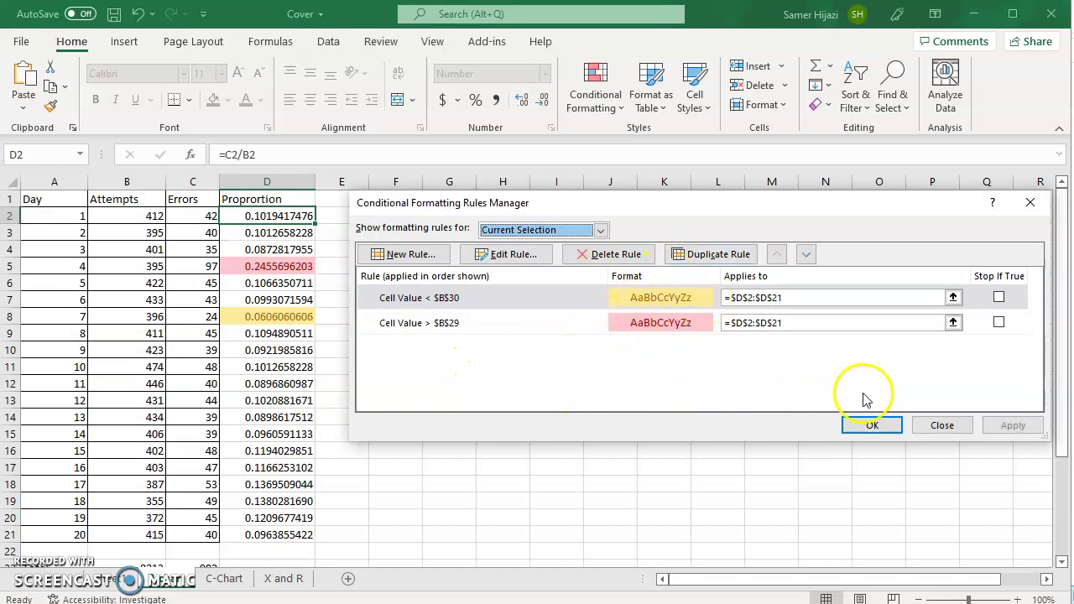
{"action": "left_click", "coordinate": [941, 426]}
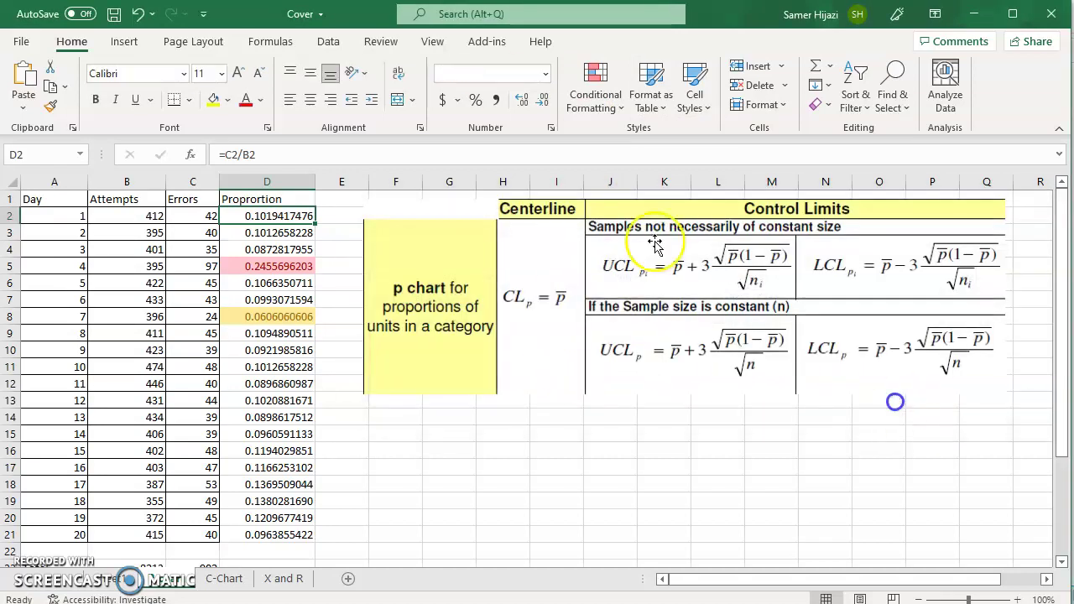
Start a new conditional formatting rule on D2:D21 for cell values greater than =$B$29.
{"action": "left_click", "coordinate": [621, 108]}
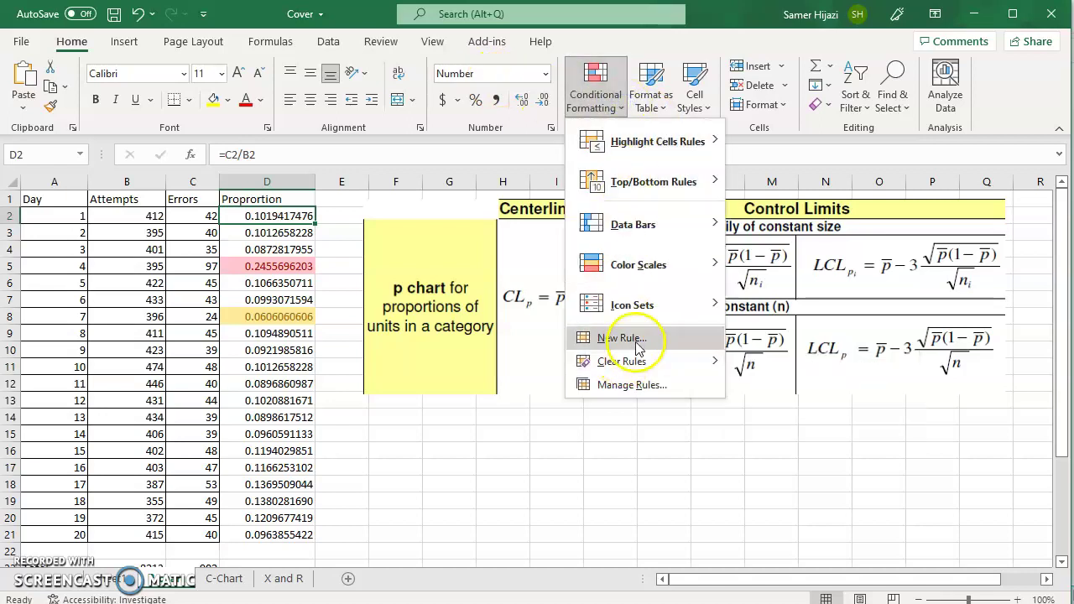
{"action": "left_click", "coordinate": [266, 214]}
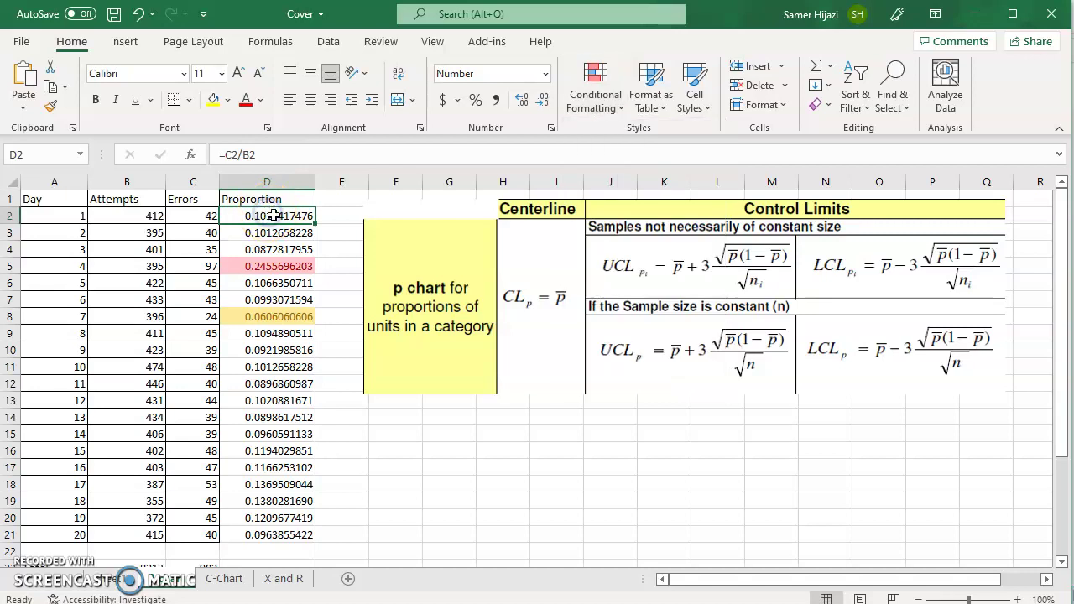
{"action": "left_click_drag", "start_coordinate": [274, 216], "coordinate": [282, 537]}
{"action": "left_click", "coordinate": [611, 104]}
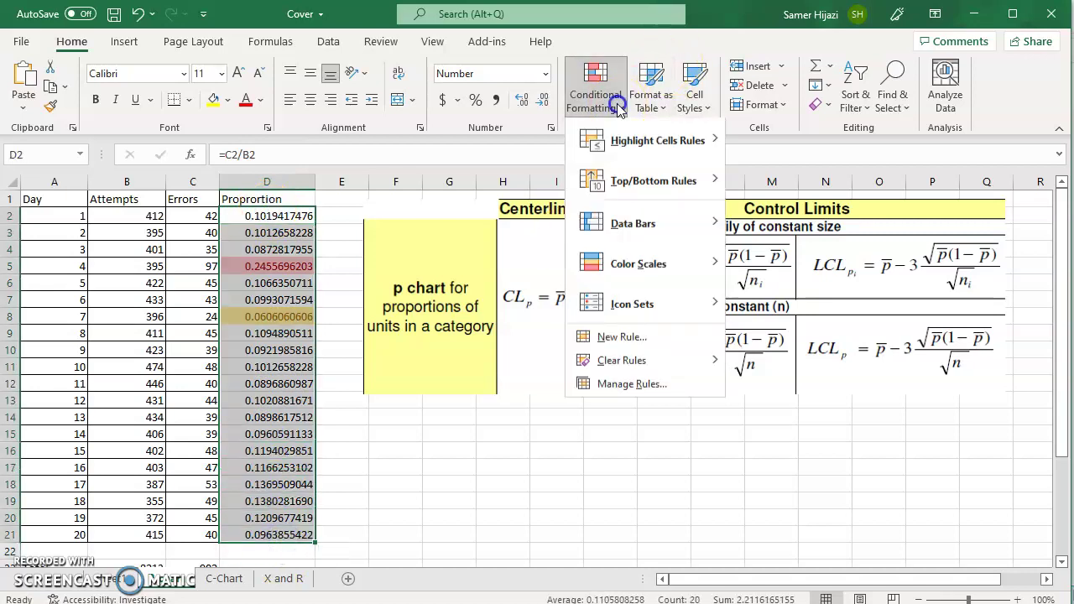
{"action": "left_click", "coordinate": [623, 338]}
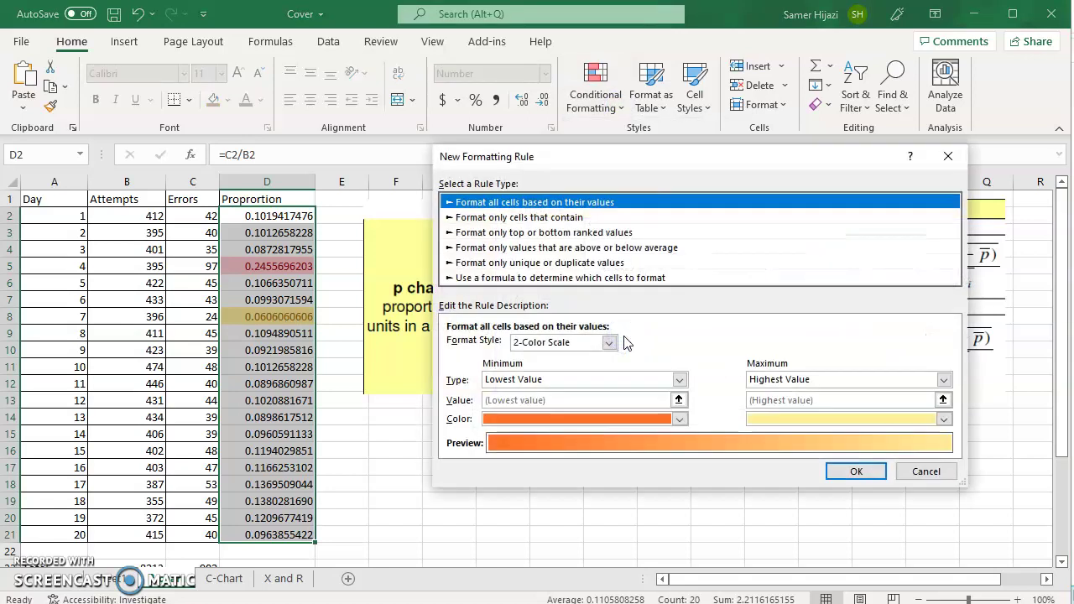
{"action": "left_click", "coordinate": [527, 219]}
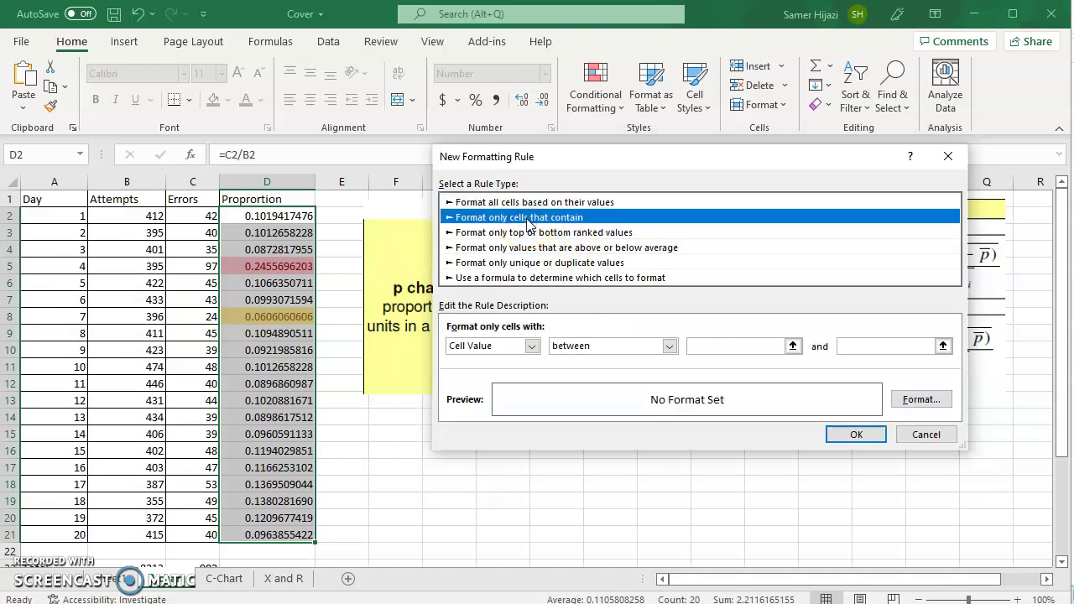
{"action": "left_click", "coordinate": [669, 346]}
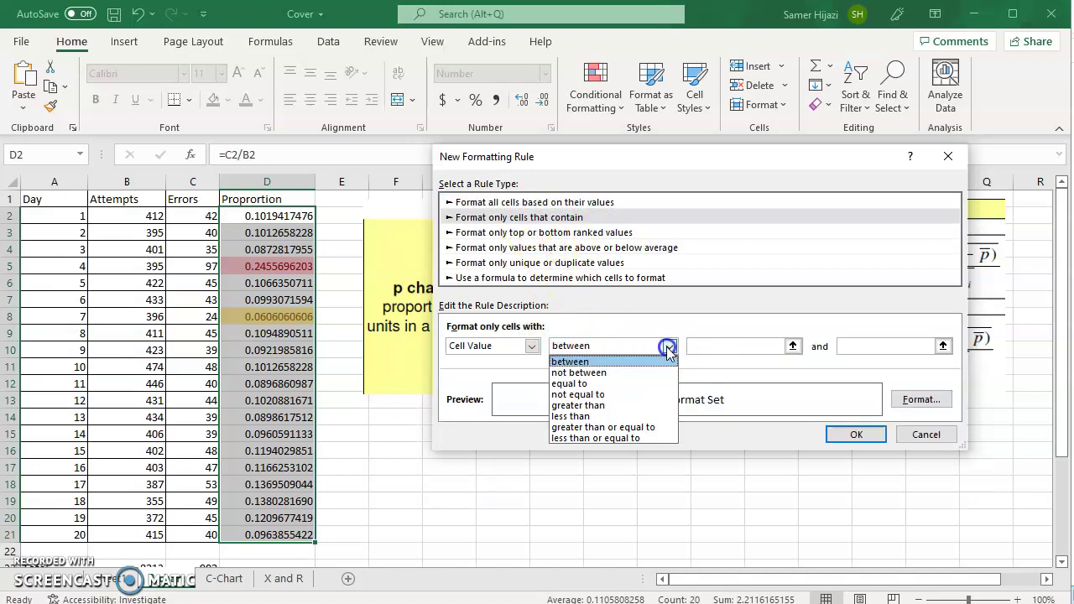
{"action": "left_click", "coordinate": [596, 406]}
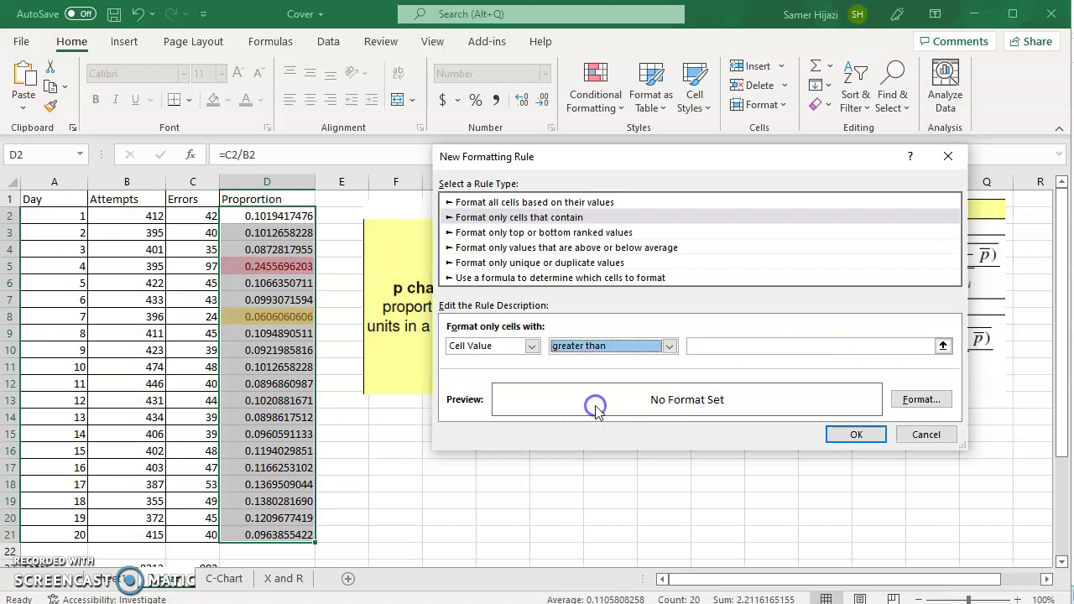
{"action": "left_click", "coordinate": [943, 347]}
{"action": "left_click_drag", "start_coordinate": [1049, 304], "coordinate": [1047, 400]}
{"action": "left_click", "coordinate": [160, 534]}
{"action": "key", "text": "Return"}
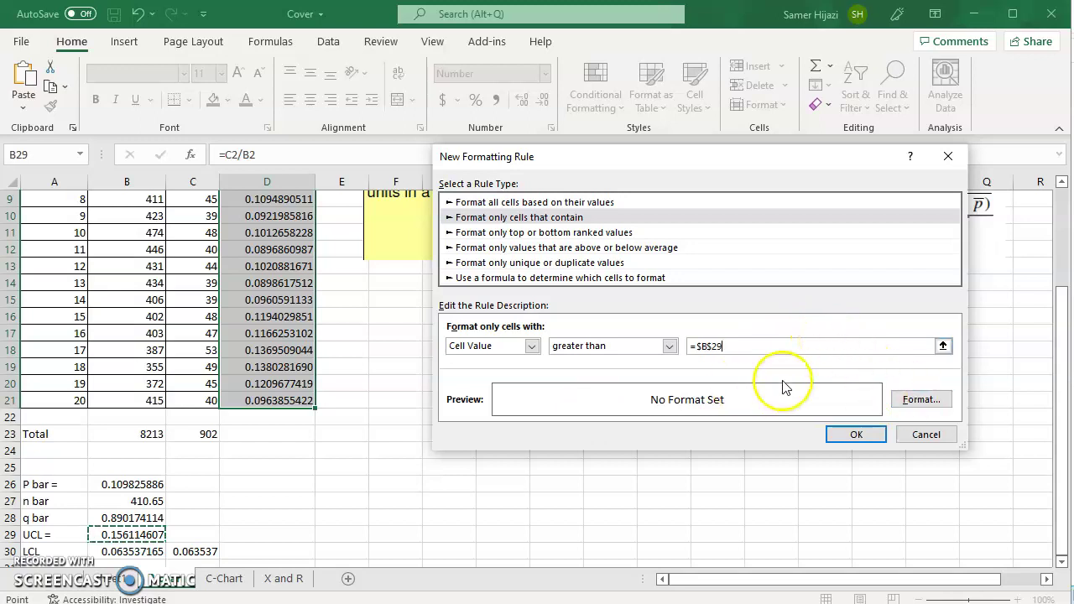
Format matching cells with yellow fill, bold red font and an outline border.
{"action": "left_click", "coordinate": [916, 400]}
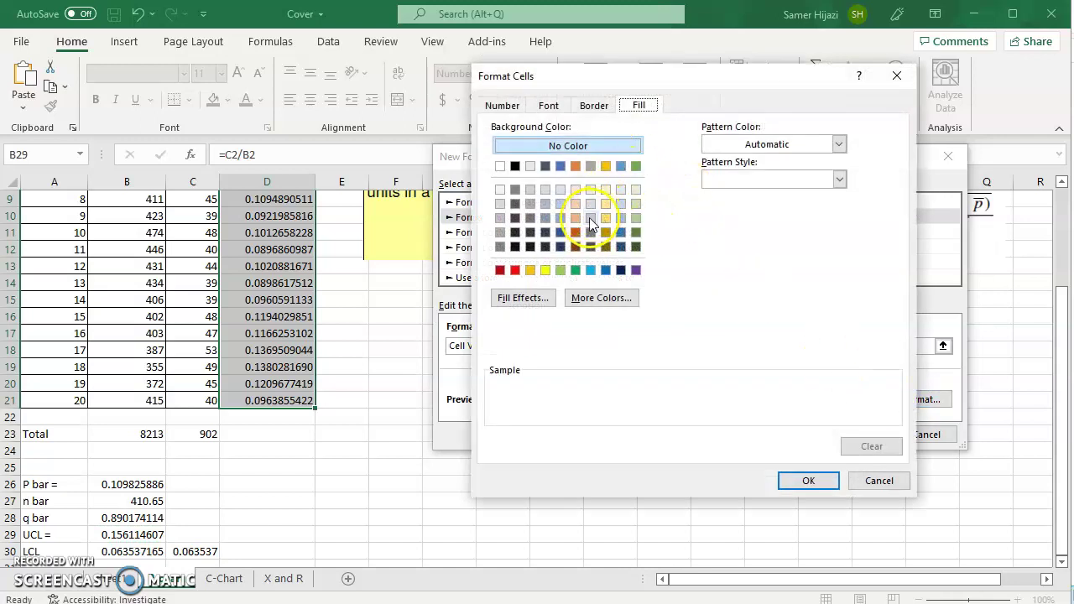
{"action": "left_click", "coordinate": [544, 270]}
{"action": "left_click", "coordinate": [550, 106]}
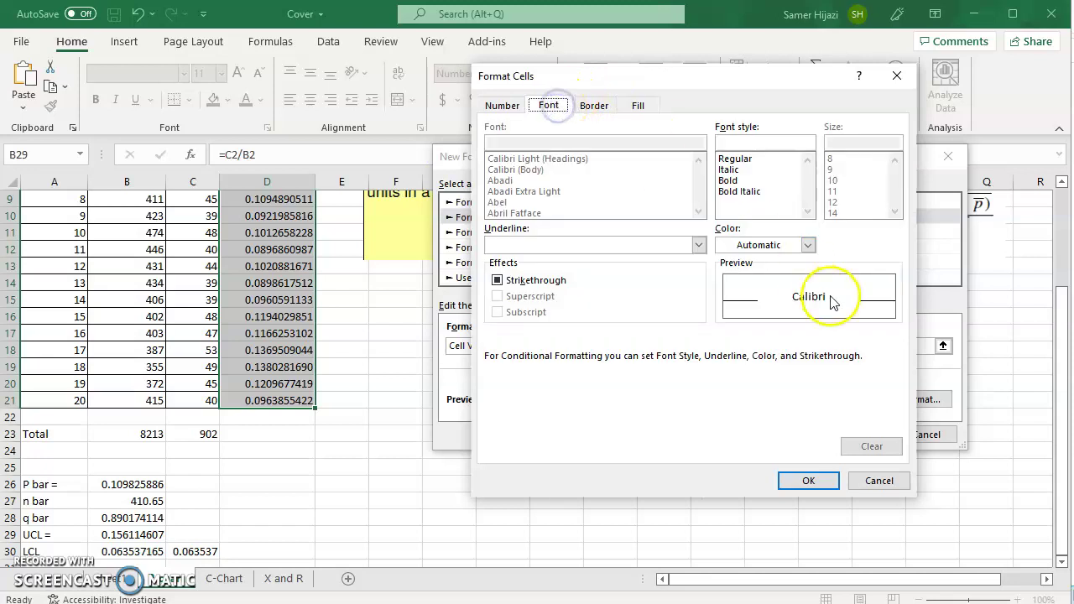
{"action": "left_click", "coordinate": [795, 250]}
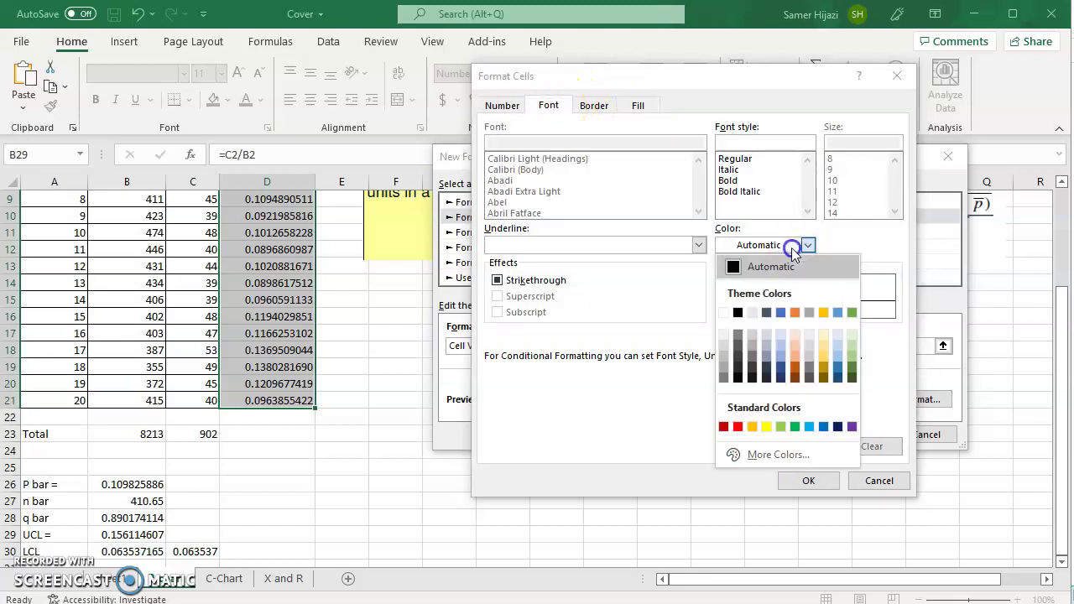
{"action": "left_click", "coordinate": [740, 429]}
{"action": "left_click", "coordinate": [728, 179]}
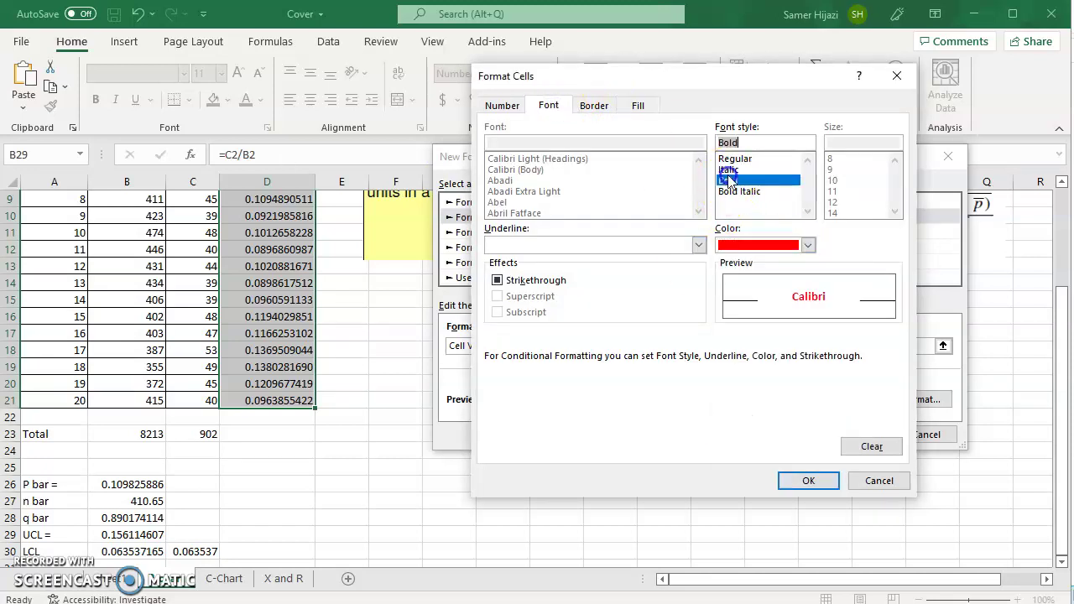
{"action": "left_click", "coordinate": [604, 106]}
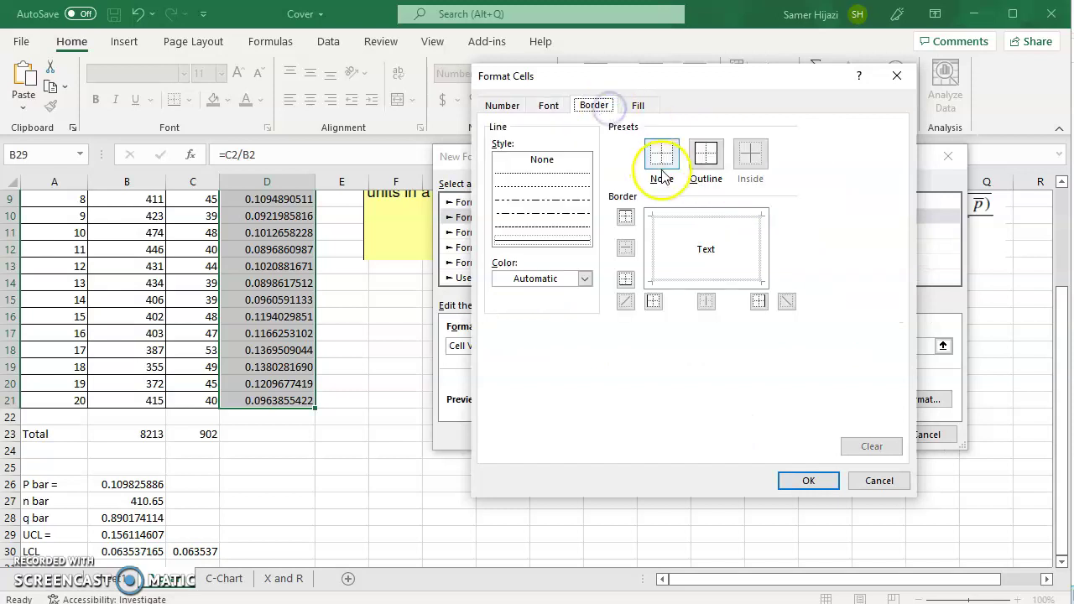
{"action": "left_click", "coordinate": [707, 165]}
{"action": "left_click", "coordinate": [819, 484]}
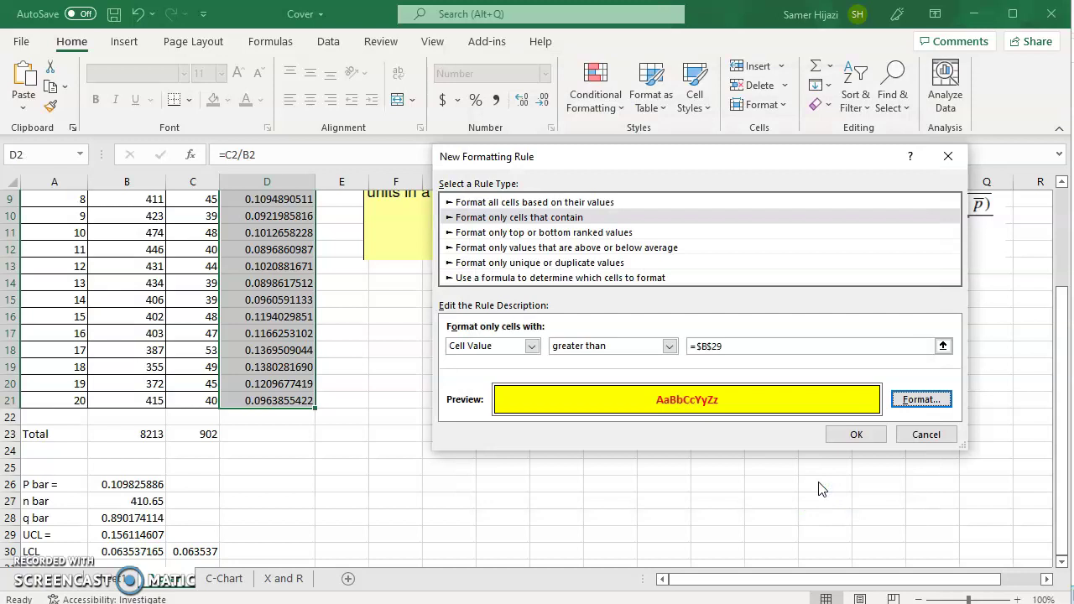
Apply the rule, check D5's highlighted 0.2455696203, and review all three rules in Manage Rules.
{"action": "left_click", "coordinate": [856, 436]}
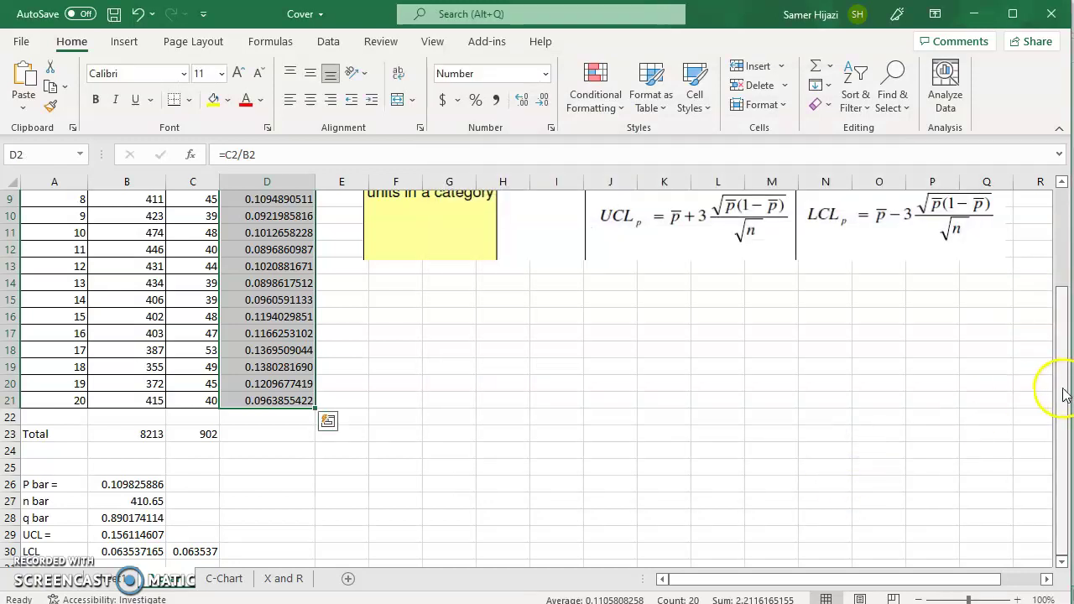
{"action": "left_click_drag", "start_coordinate": [1054, 383], "coordinate": [1060, 293]}
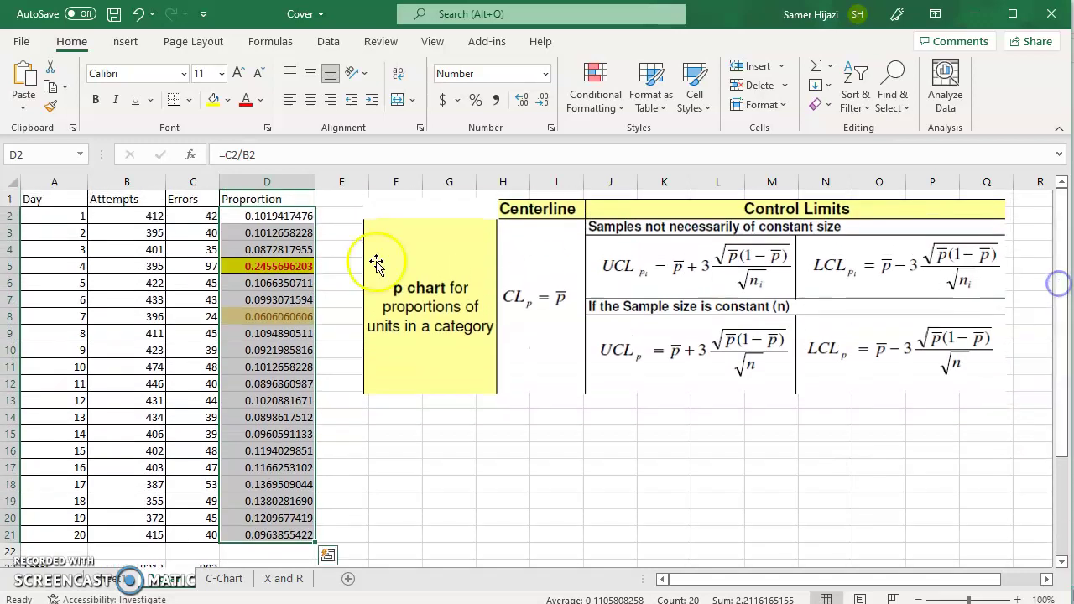
{"action": "left_click", "coordinate": [304, 266]}
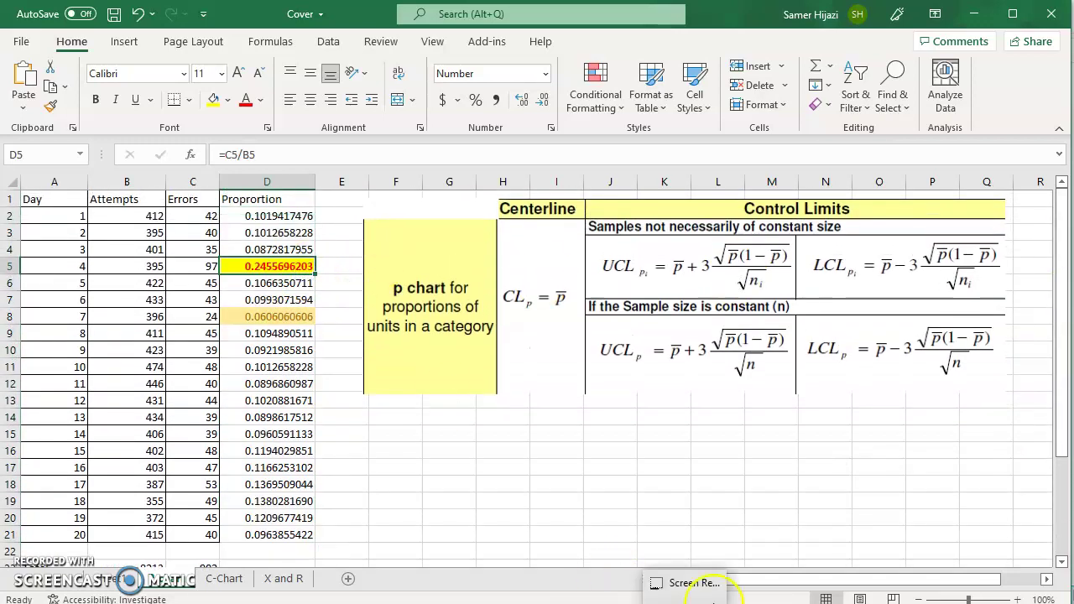
{"action": "key", "text": "Down"}
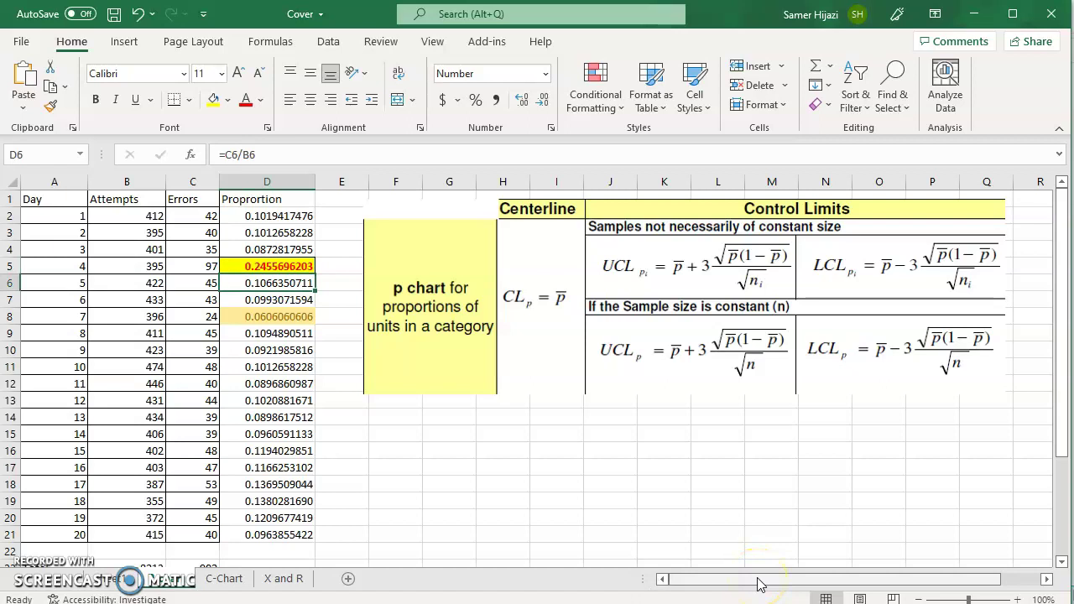
{"action": "key", "text": "Up"}
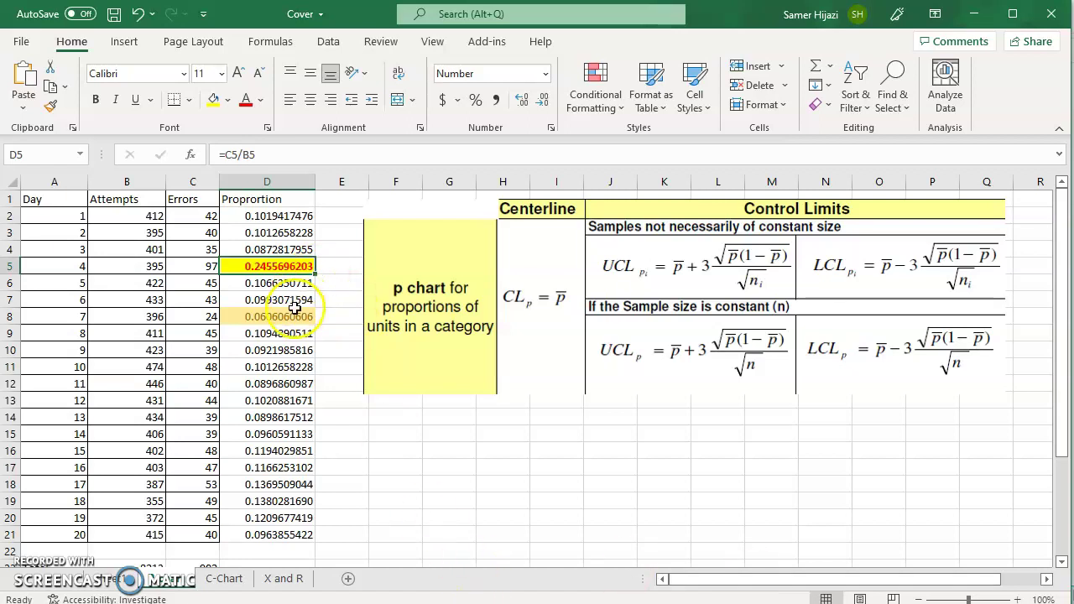
{"action": "left_click", "coordinate": [619, 106]}
{"action": "left_click", "coordinate": [631, 384]}
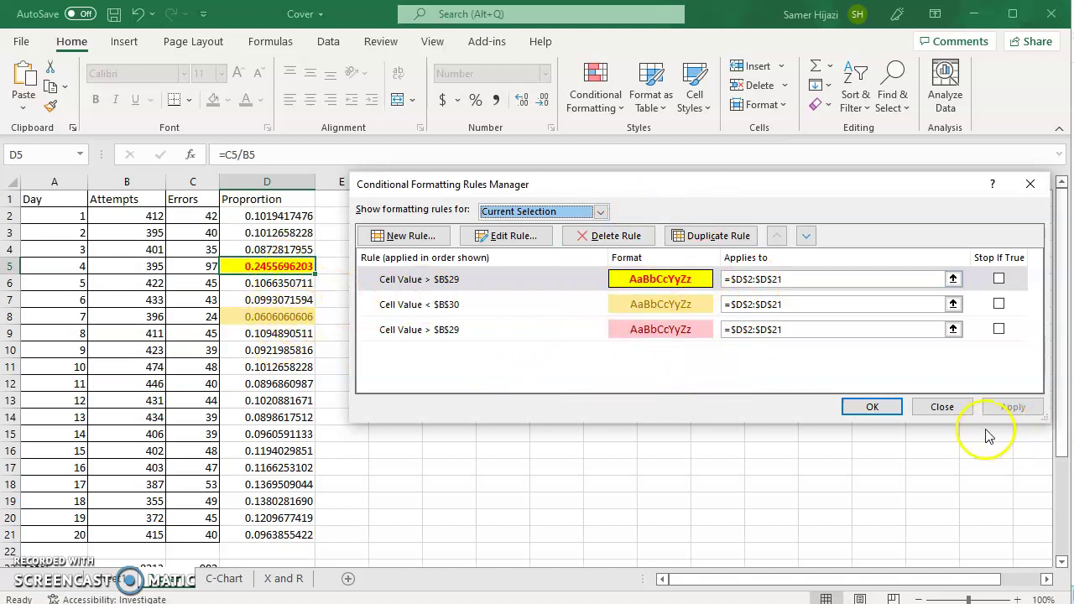
Close the Conditional Formatting Rules Manager.
{"action": "left_click", "coordinate": [942, 407]}
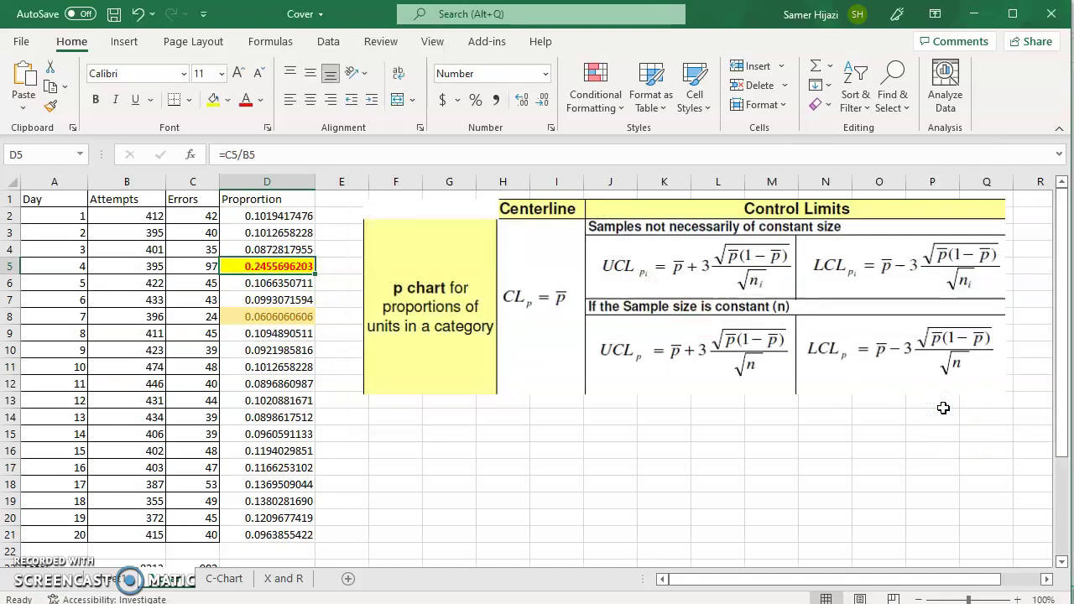